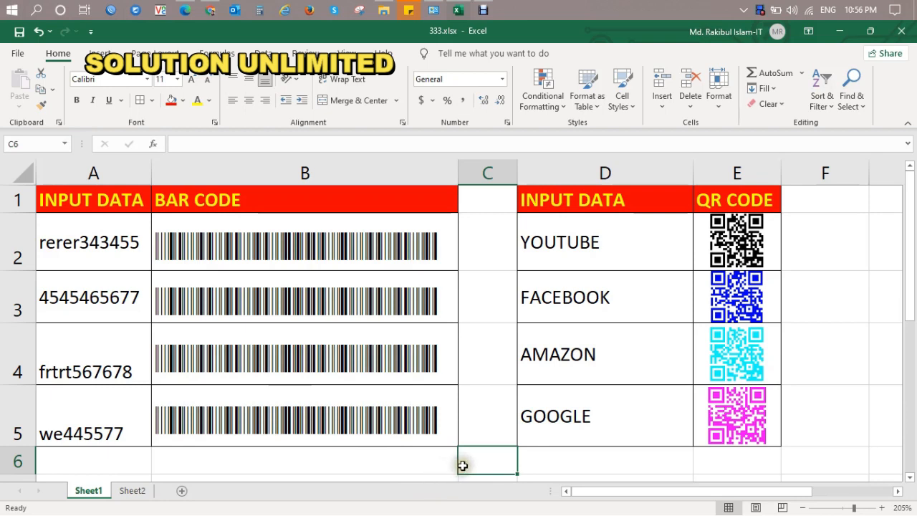
- Examine the finished bar code and QR code tables on Sheet1, including the formula behind the first bar code in B2
click(119, 238)
click(561, 243)
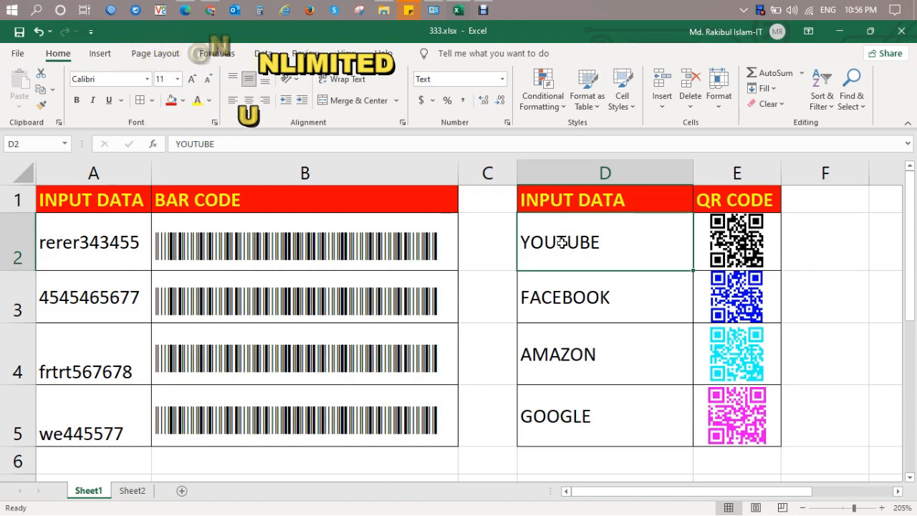
click(476, 462)
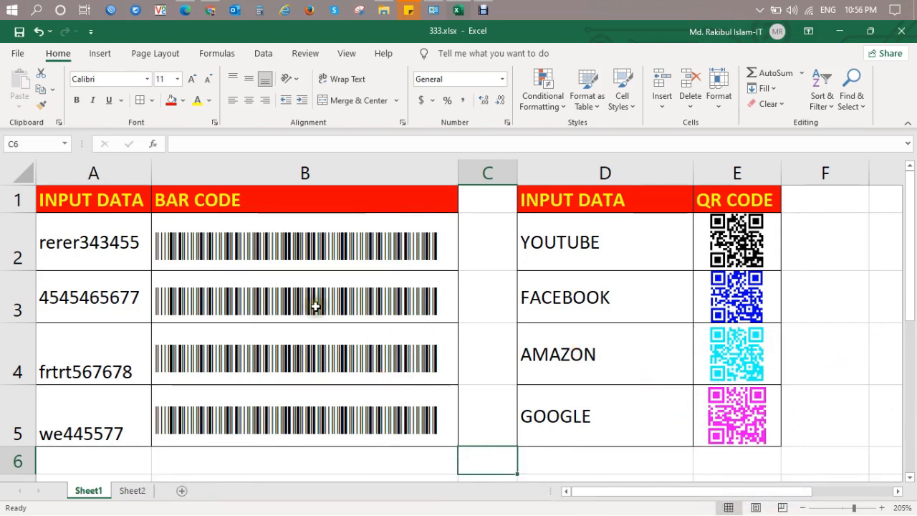
drag(81, 227, 93, 458)
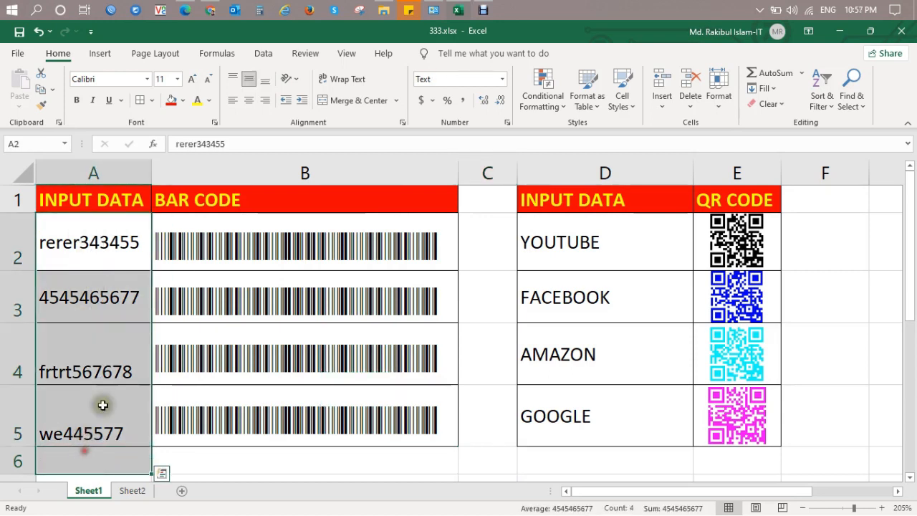
click(235, 227)
click(119, 231)
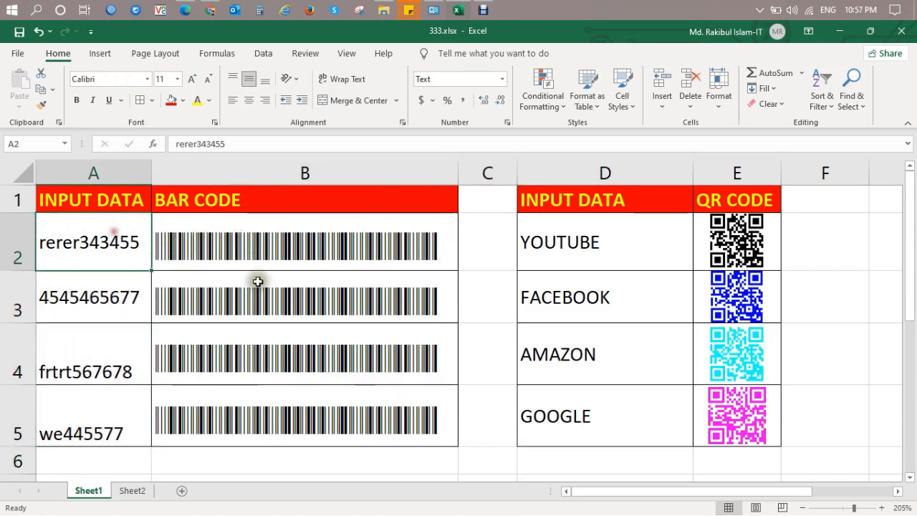
click(572, 227)
drag(573, 228, 557, 416)
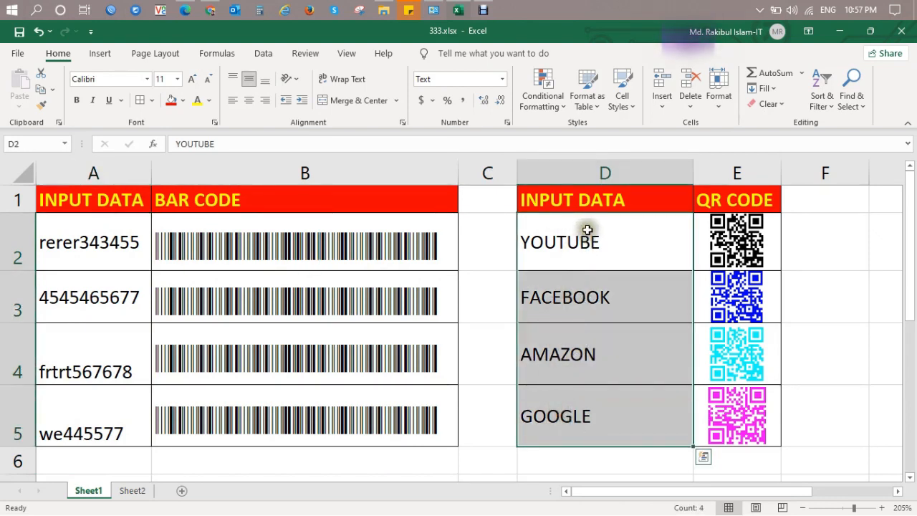
click(595, 239)
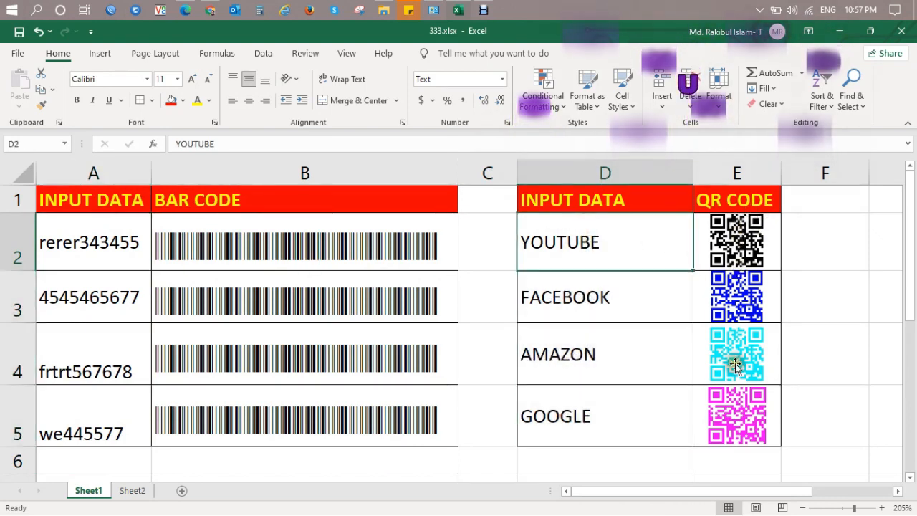
click(105, 347)
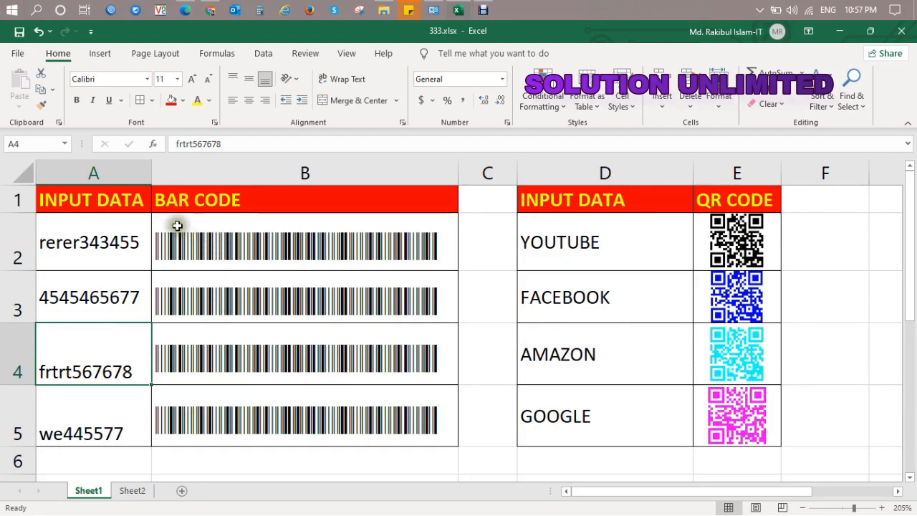
click(201, 231)
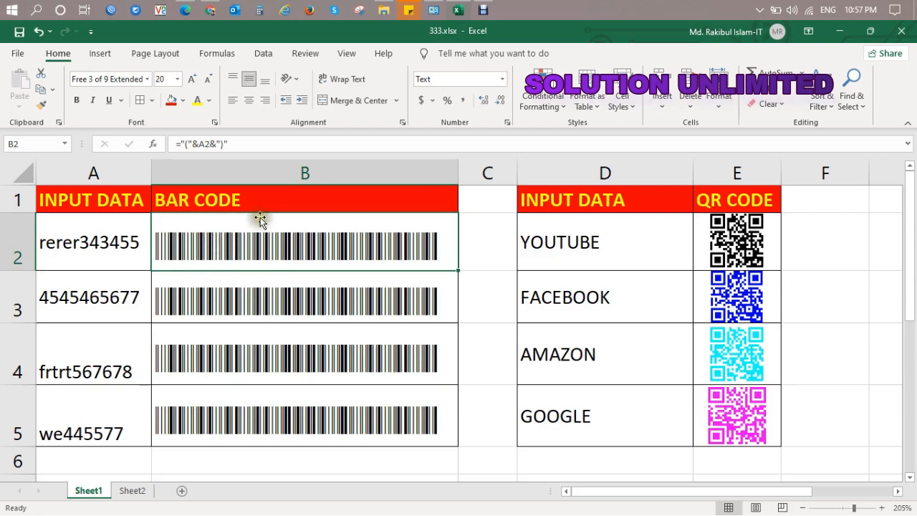
- Switch to the browser and download free3of9.zip from the shared Bar code & QR Code folder in Google Drive
click(190, 12)
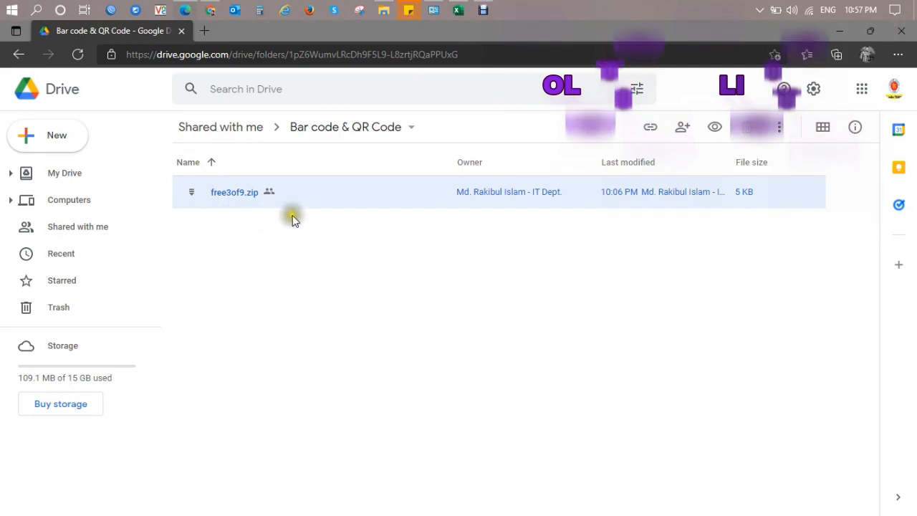
click(274, 55)
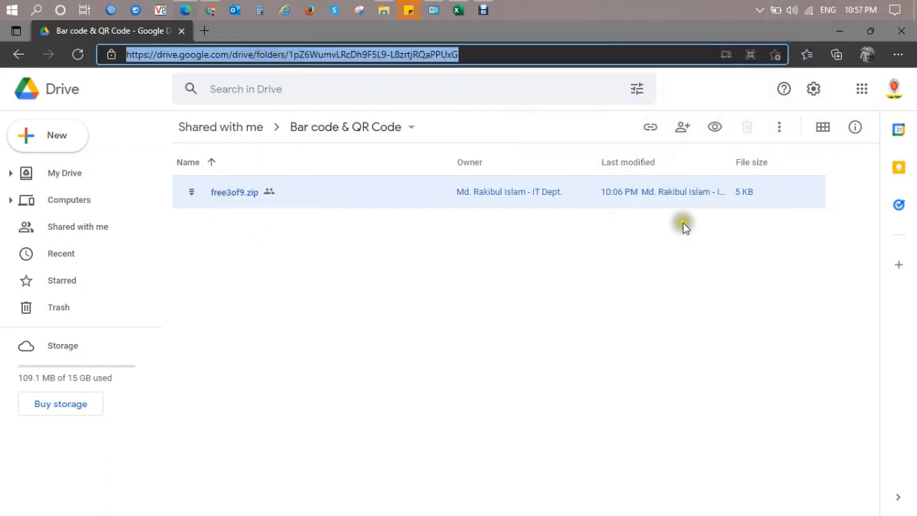
click(595, 190)
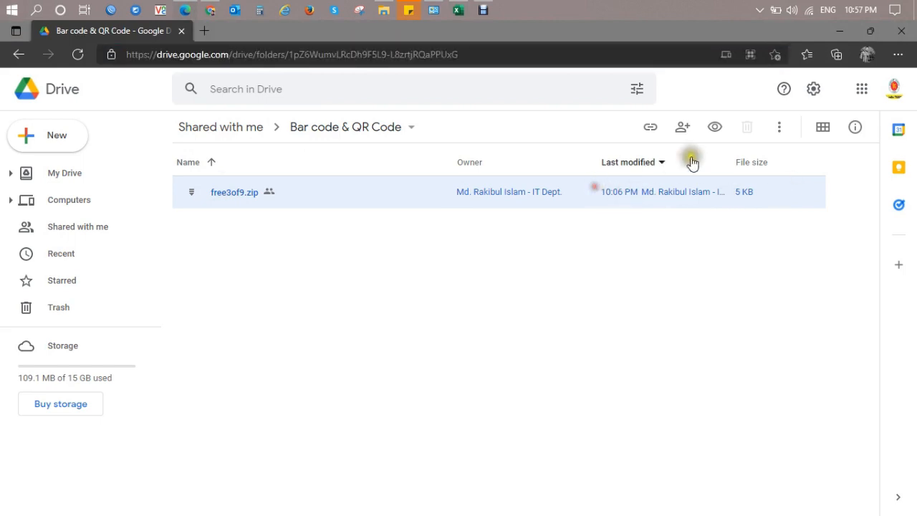
click(778, 127)
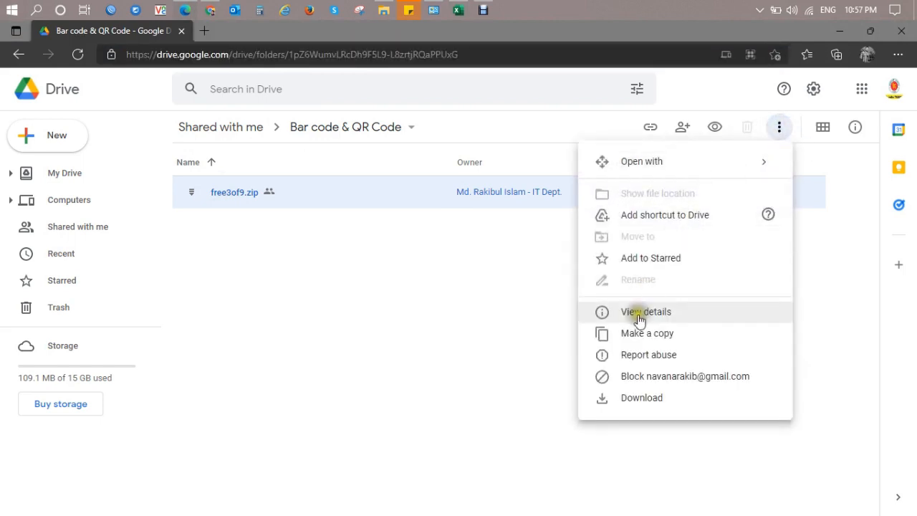
click(632, 398)
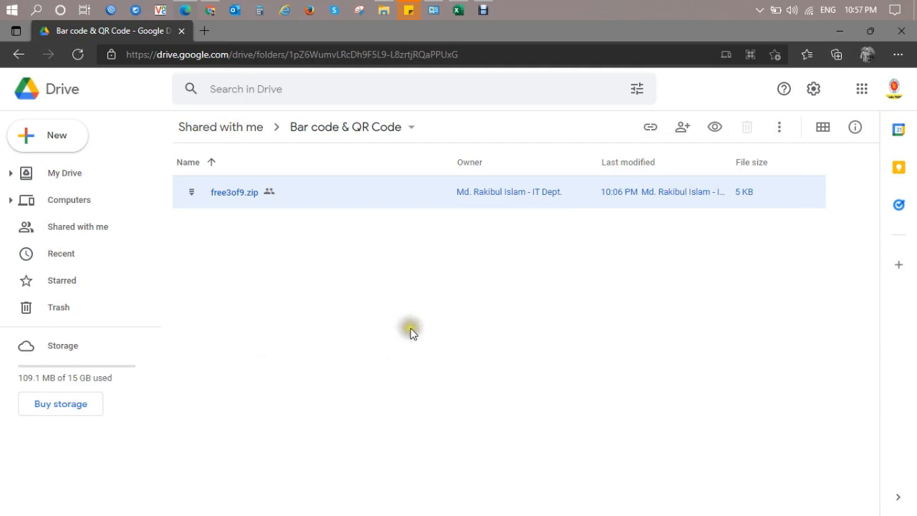
- Switch to File Explorer and install the fre3of9x.ttf font from the New folder (3) folder in Downloads
click(384, 10)
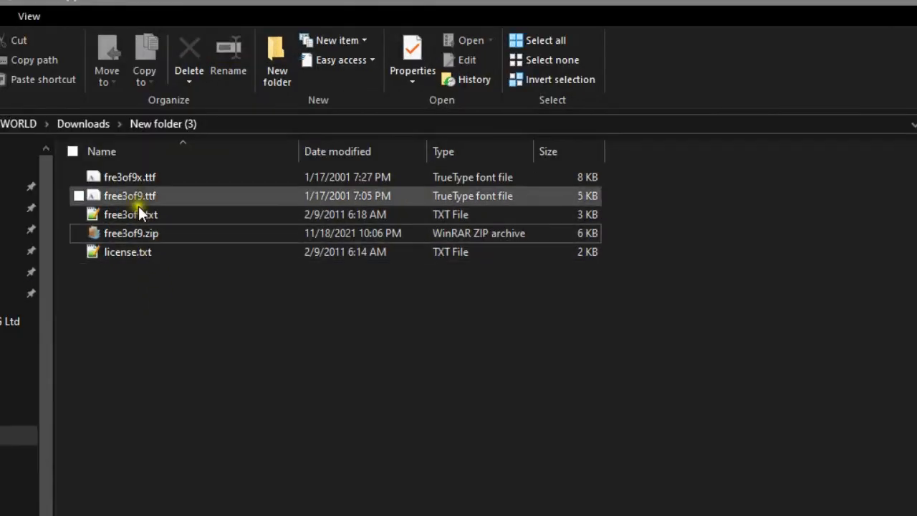
click(128, 176)
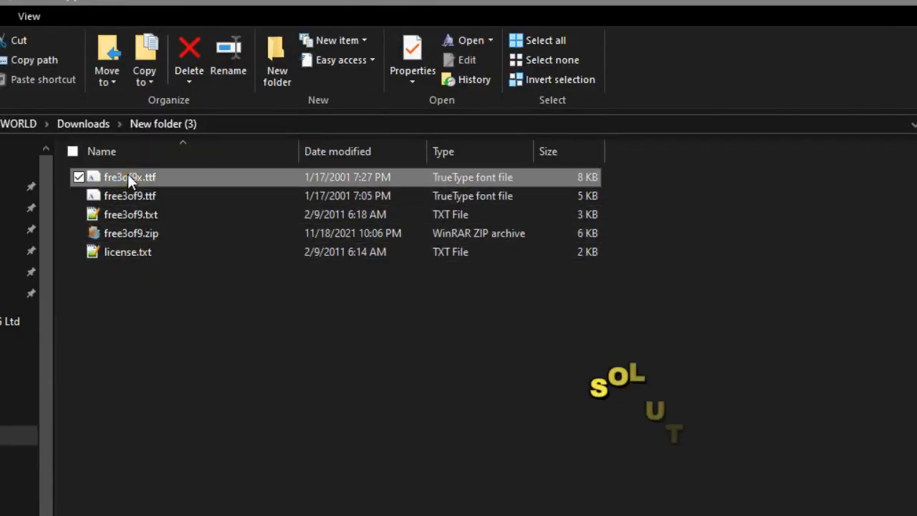
click(126, 232)
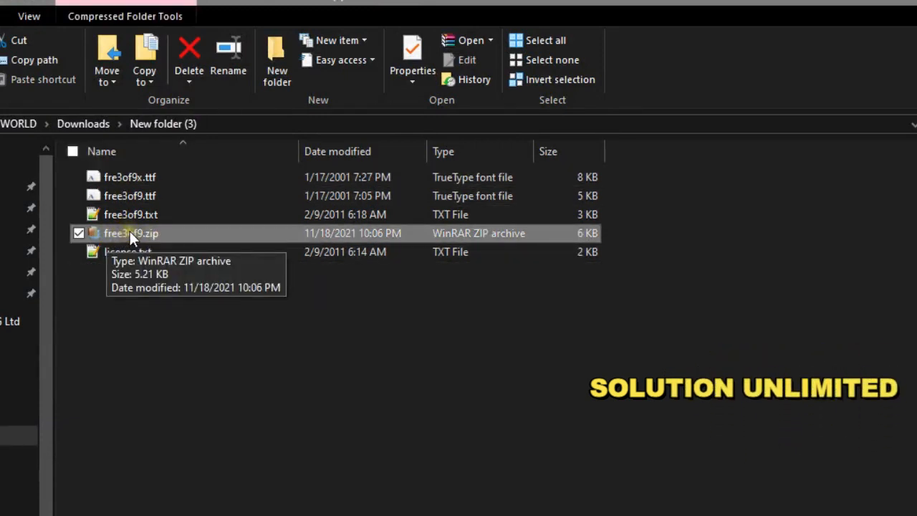
click(131, 175)
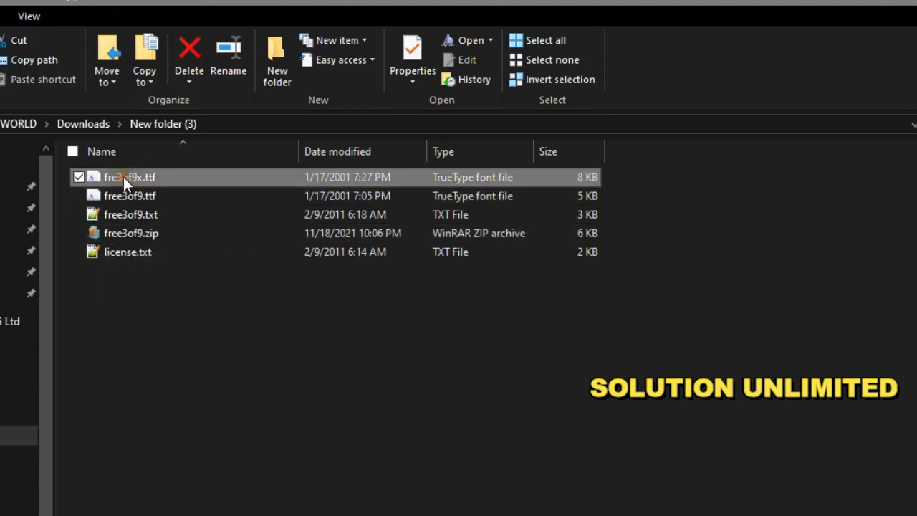
right_click(123, 176)
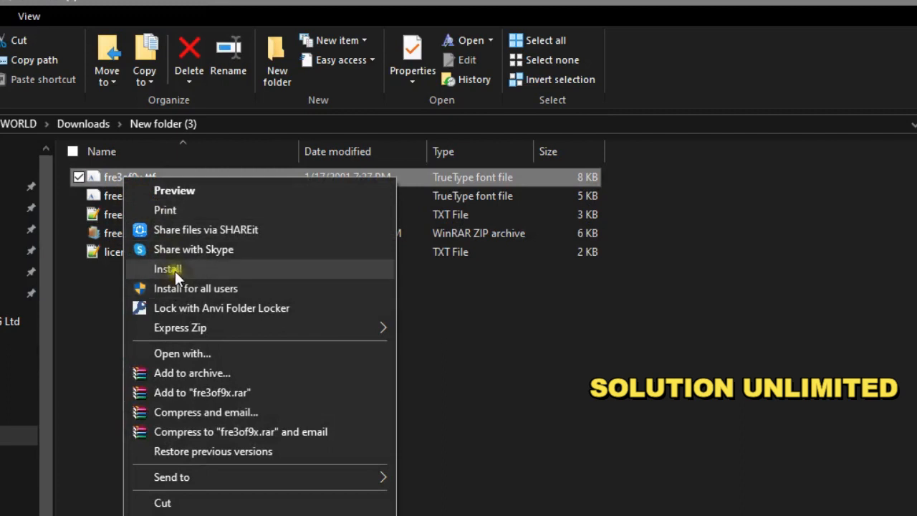
click(175, 271)
click(503, 345)
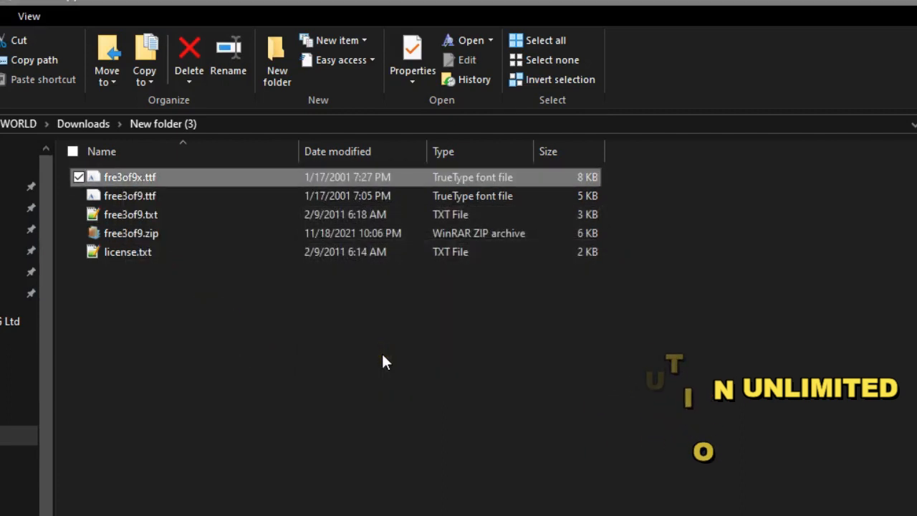
- Install the free3of9.ttf font, replacing the already installed version
click(124, 195)
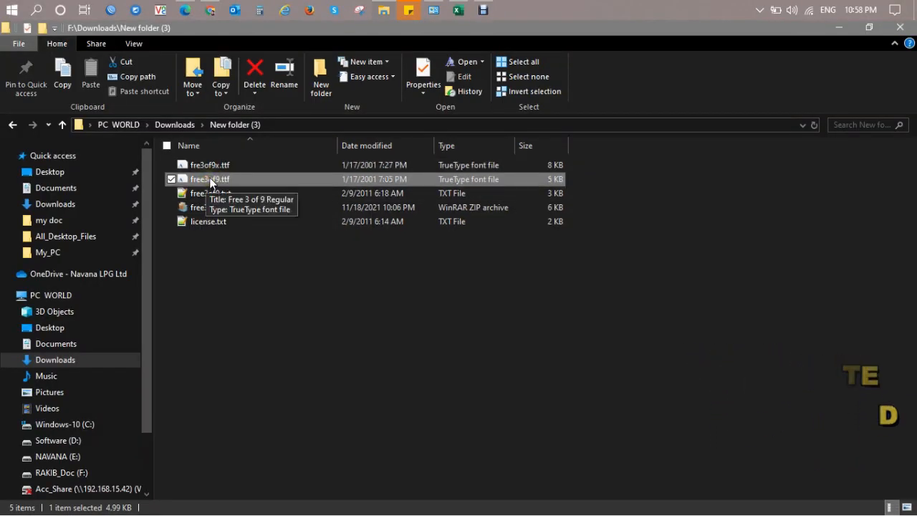
right_click(209, 177)
click(245, 245)
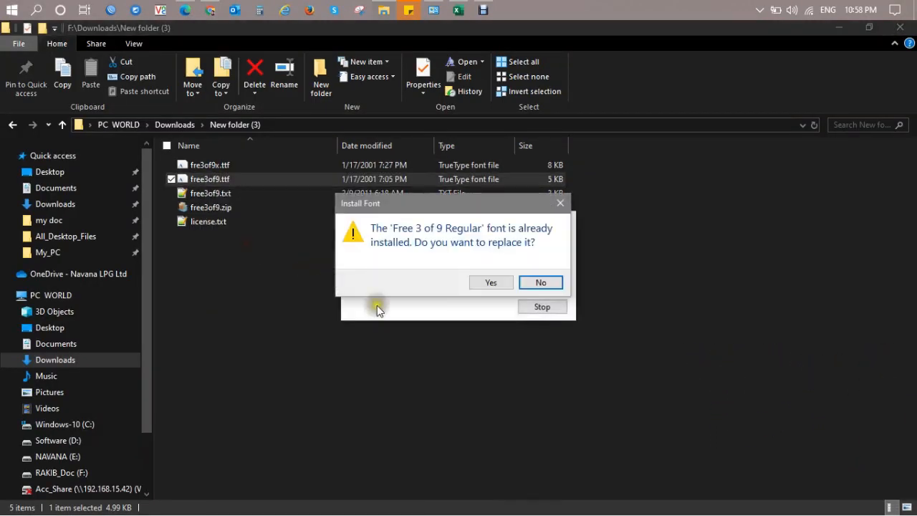
click(491, 283)
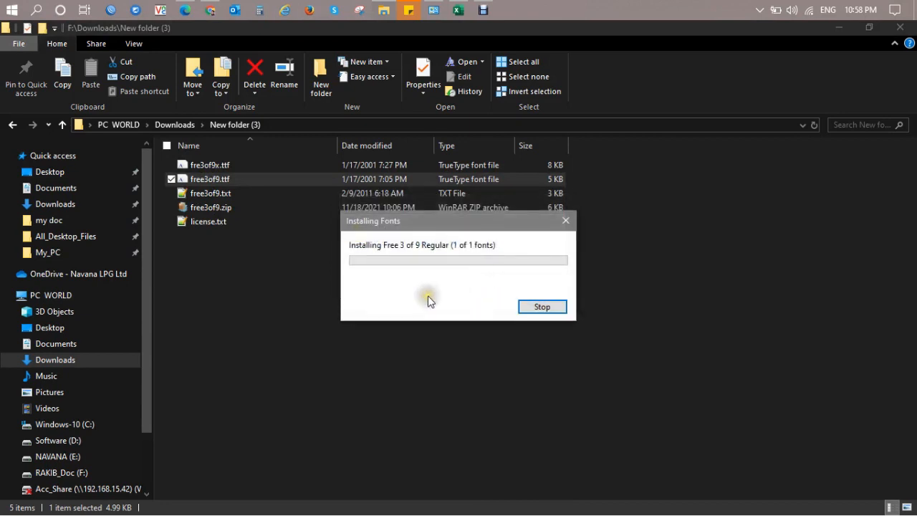
- Switch to the Control Panel Fonts window and look through the fonts installed on the computer
click(434, 10)
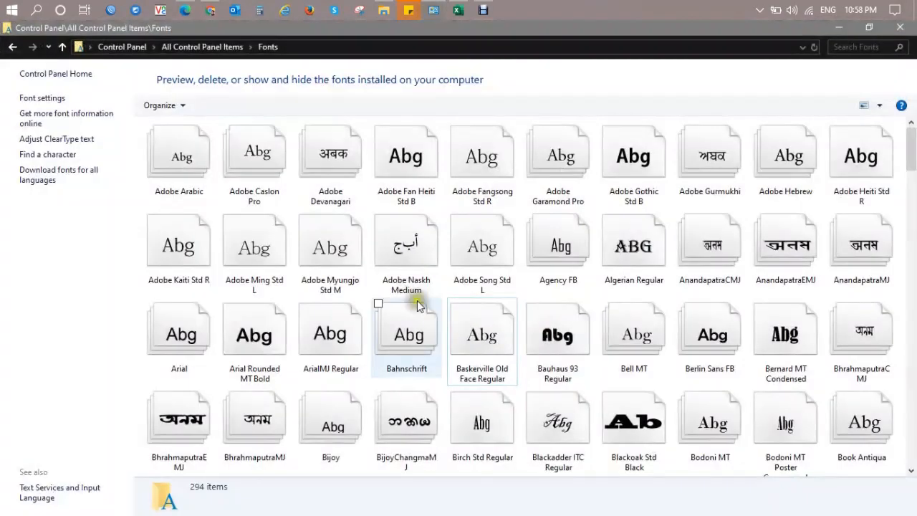
scroll(430, 351, down, 3)
scroll(427, 349, up, 5)
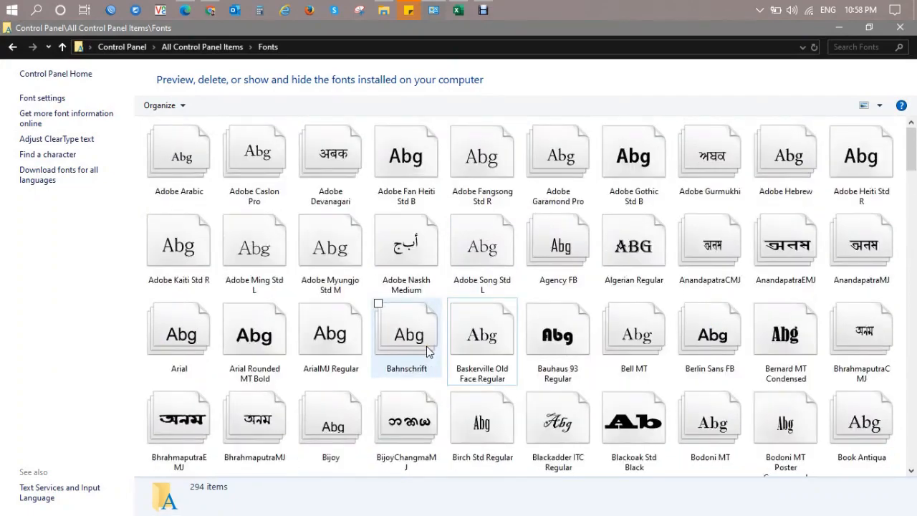
- Switch to the 333.xlsx workbook in Excel and open Sheet2 with its empty bar code table
click(459, 12)
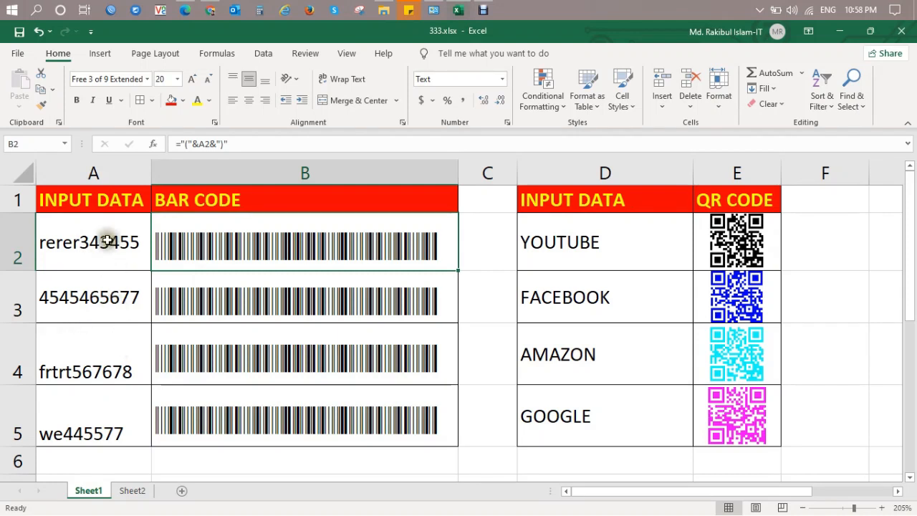
click(99, 238)
click(133, 491)
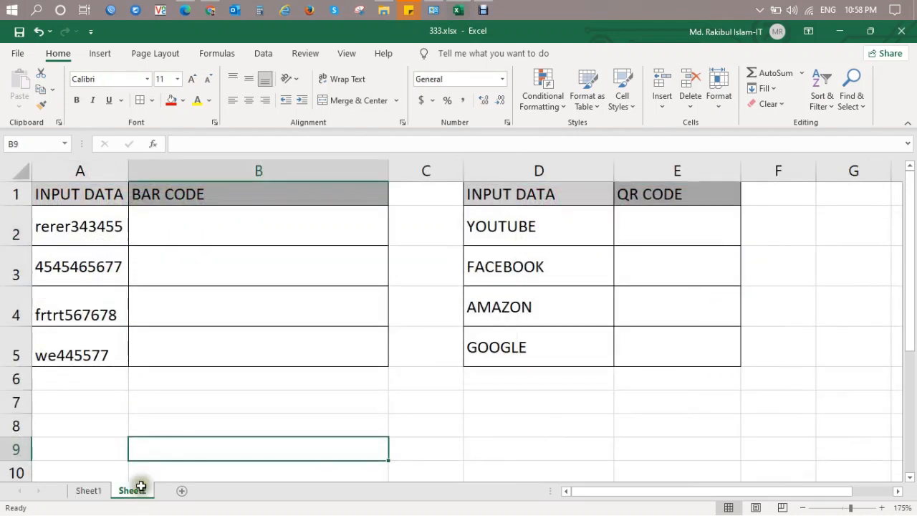
click(187, 288)
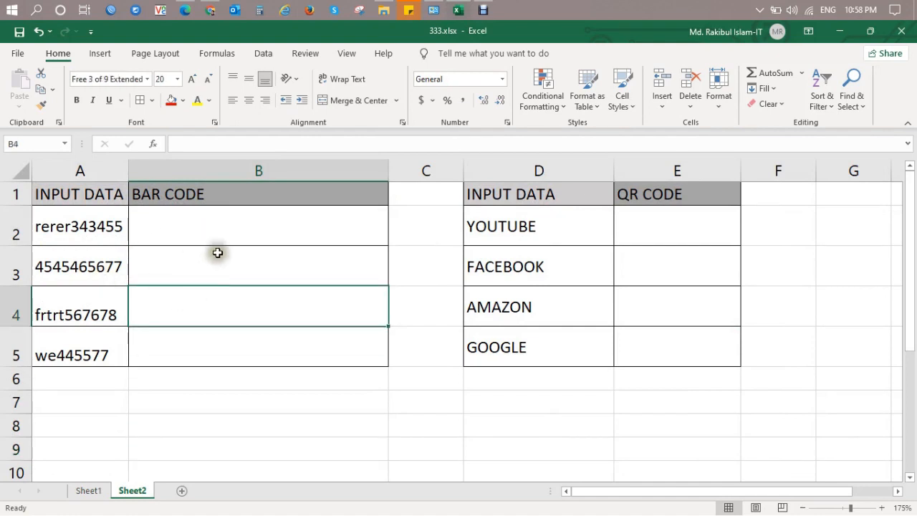
- Select the input data in A2:A5 on Sheet2 and check its number format
click(87, 221)
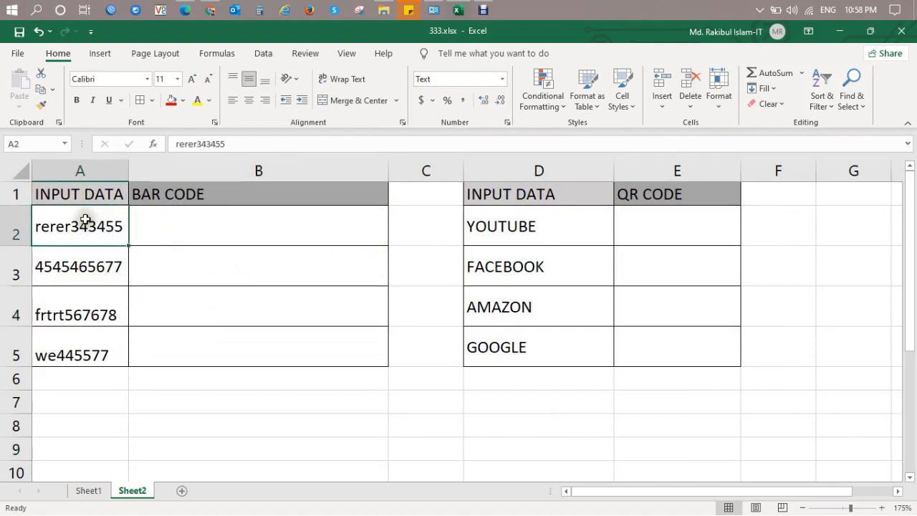
drag(86, 219, 84, 346)
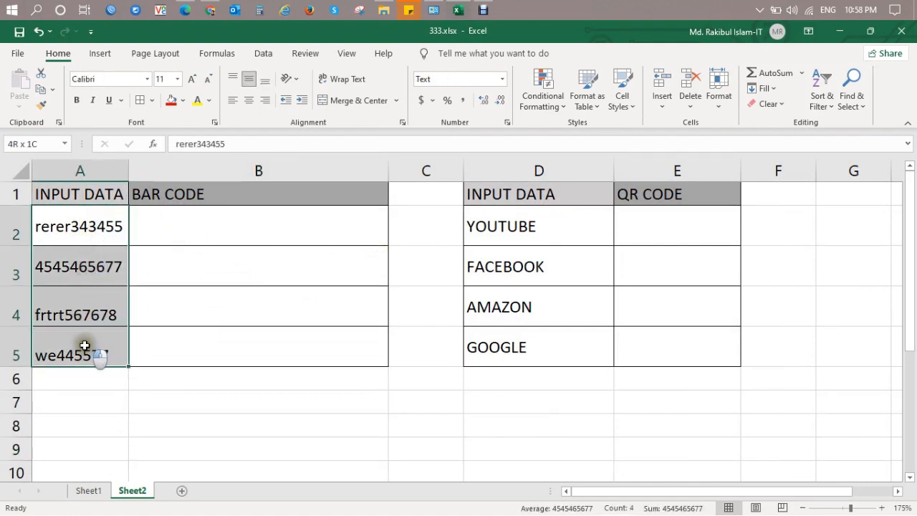
click(83, 216)
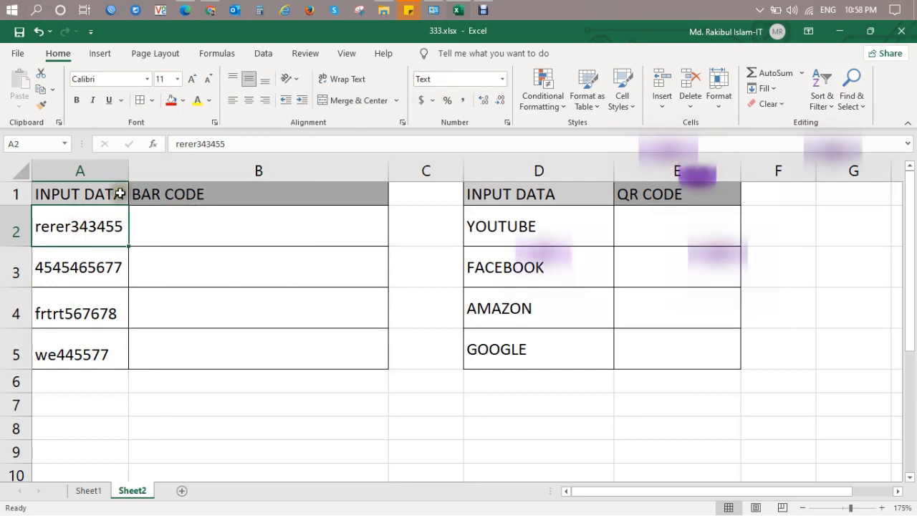
drag(77, 224, 78, 346)
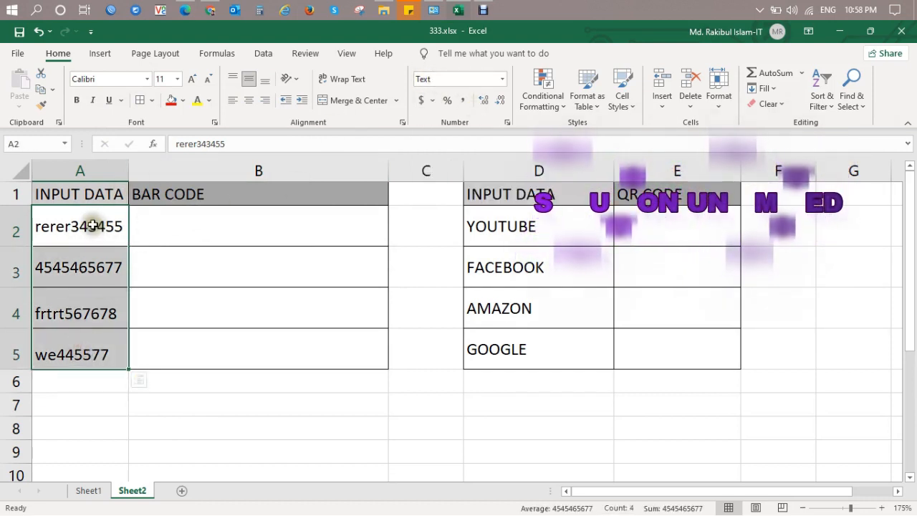
drag(104, 233, 86, 341)
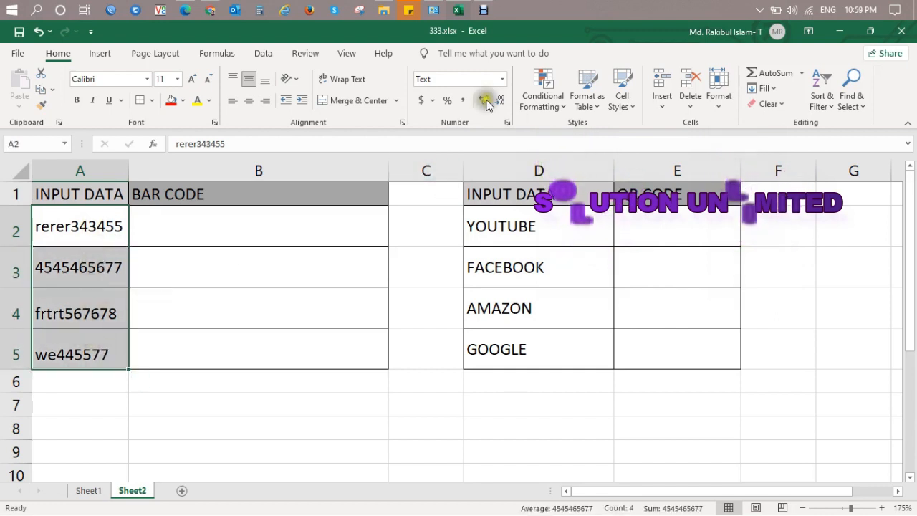
- Set the number format of the empty BAR CODE cells B2:B5 to Text
click(187, 228)
drag(193, 224, 194, 347)
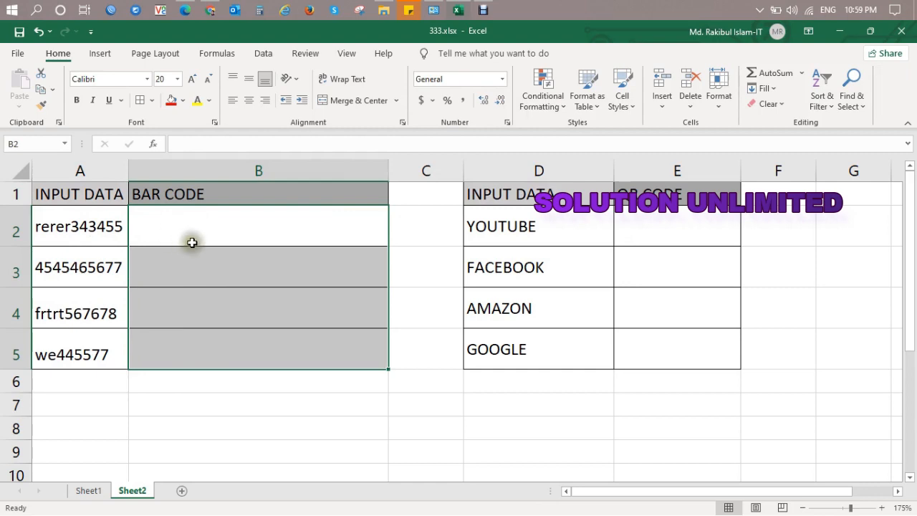
click(504, 79)
scroll(485, 322, down, 1)
click(462, 359)
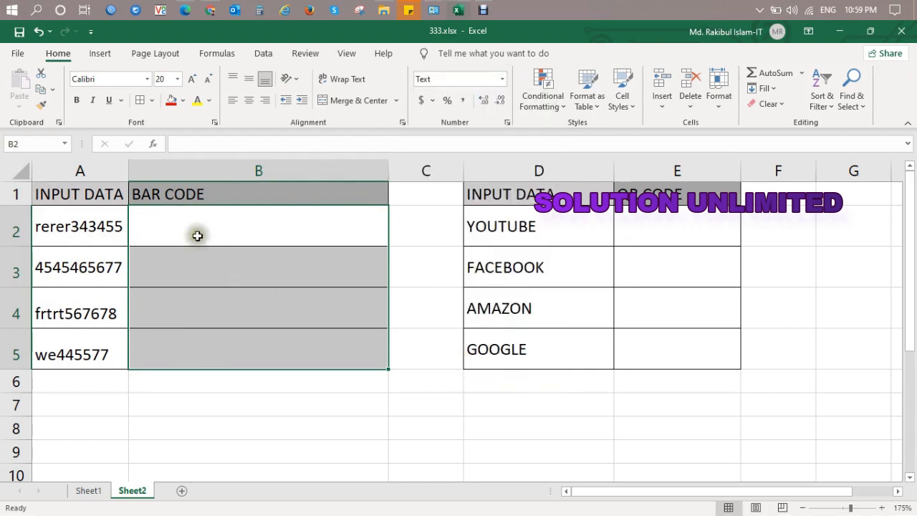
click(194, 232)
click(180, 274)
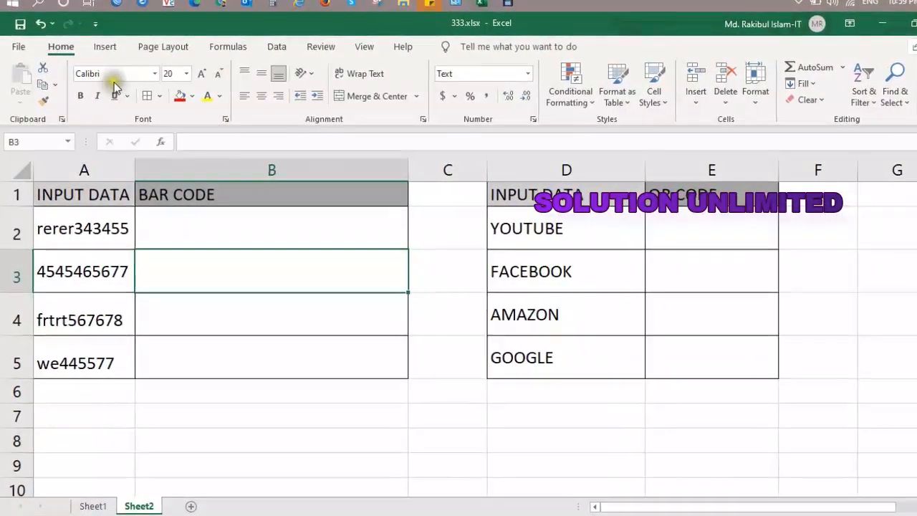
- Enter the formula ="("&A2&")" in B2 of the BAR CODE column
click(180, 229)
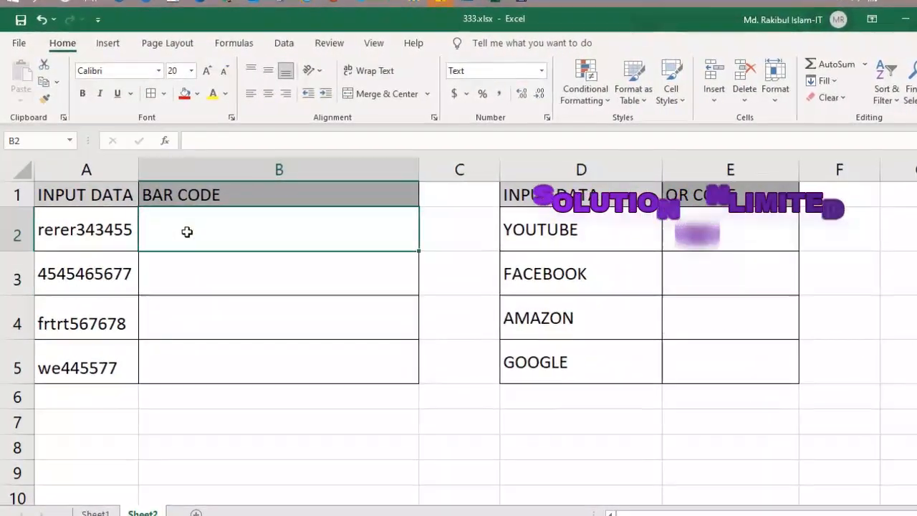
text(="("&A2&)
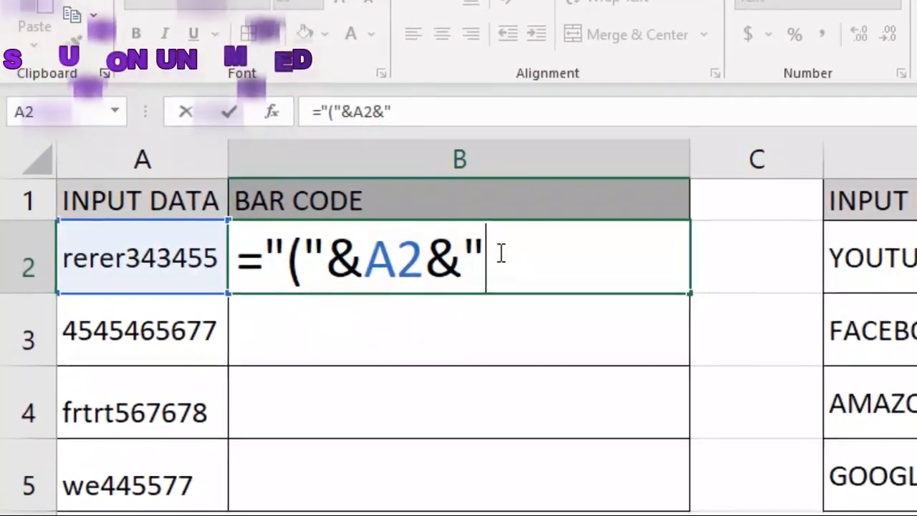
text()")
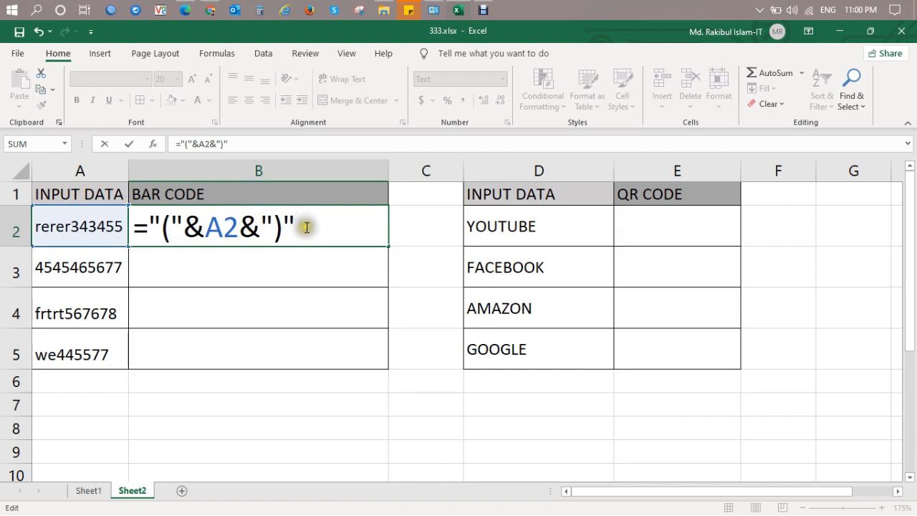
key(Return)
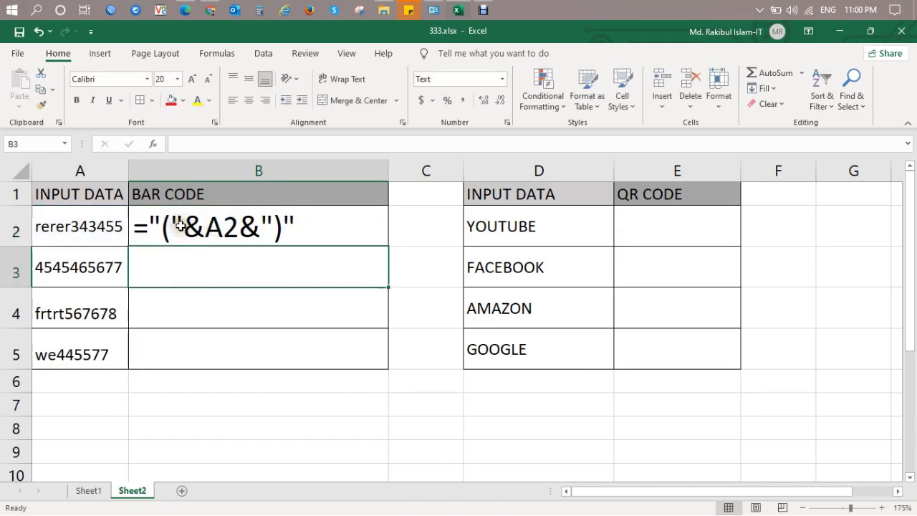
- Change the font of the formula cell B2 to Free 3 of 9 Extended
click(317, 215)
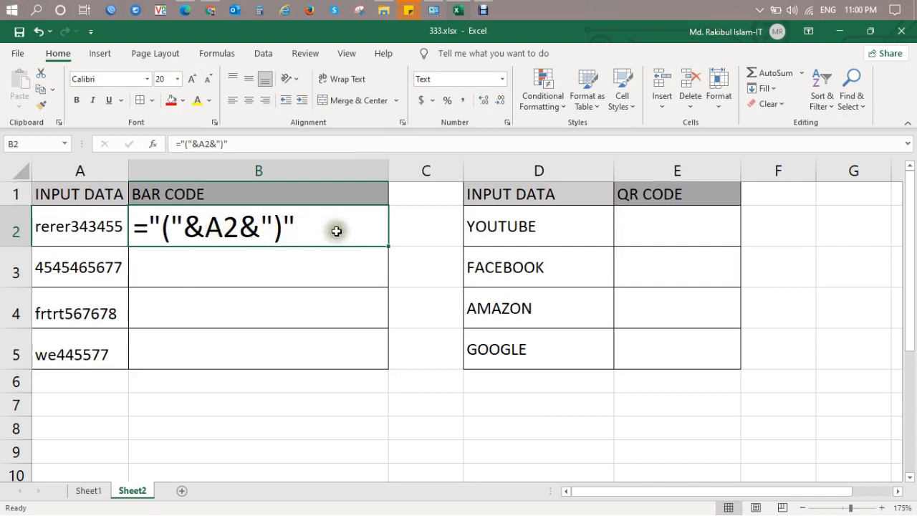
click(319, 267)
click(335, 224)
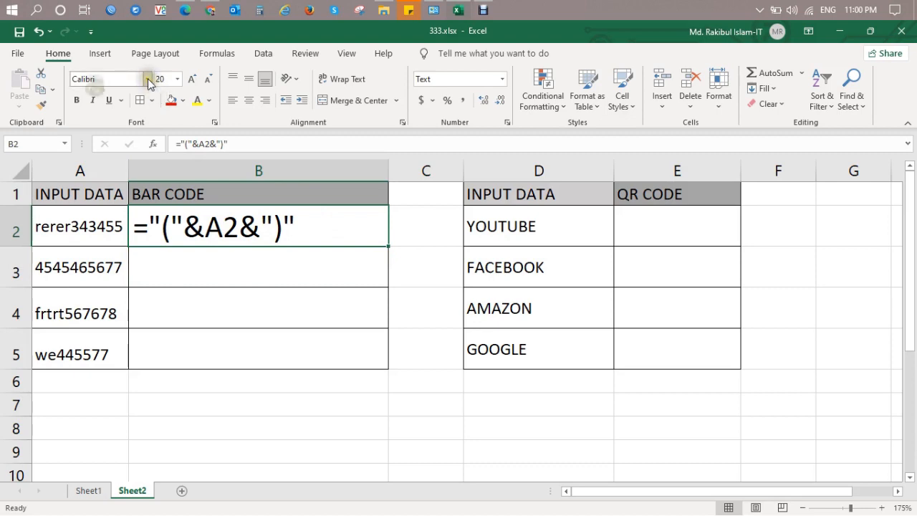
click(147, 79)
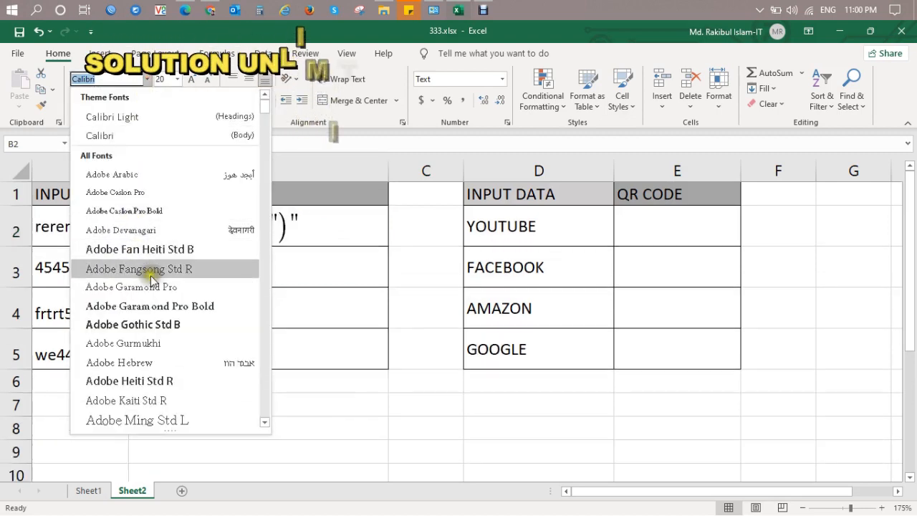
scroll(152, 278, down, 12)
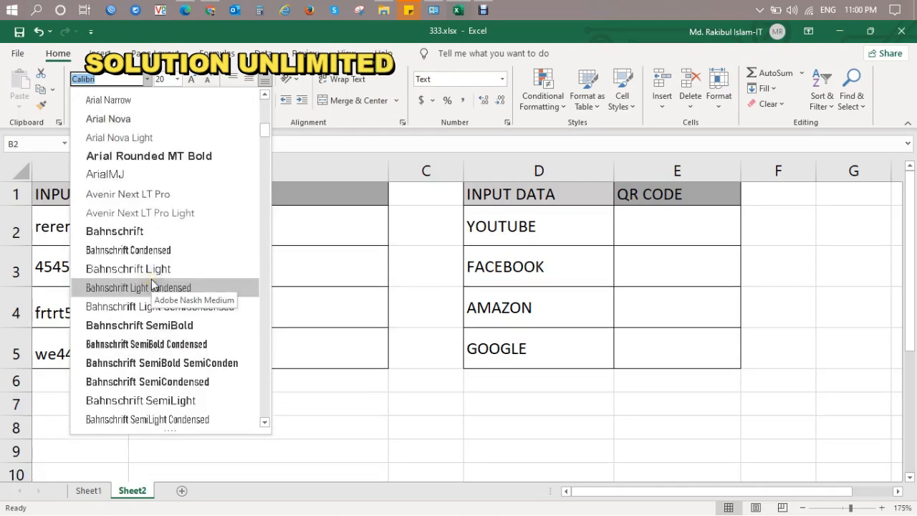
scroll(151, 279, down, 10)
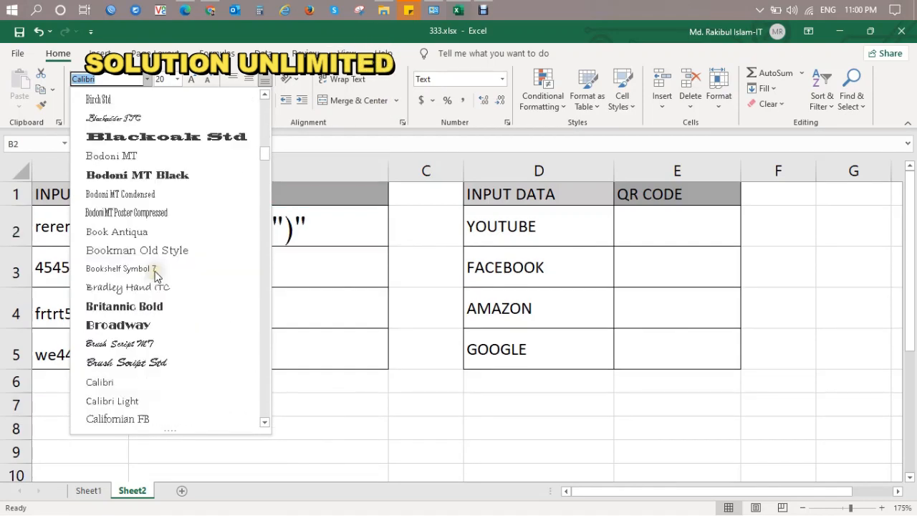
scroll(155, 275, down, 10)
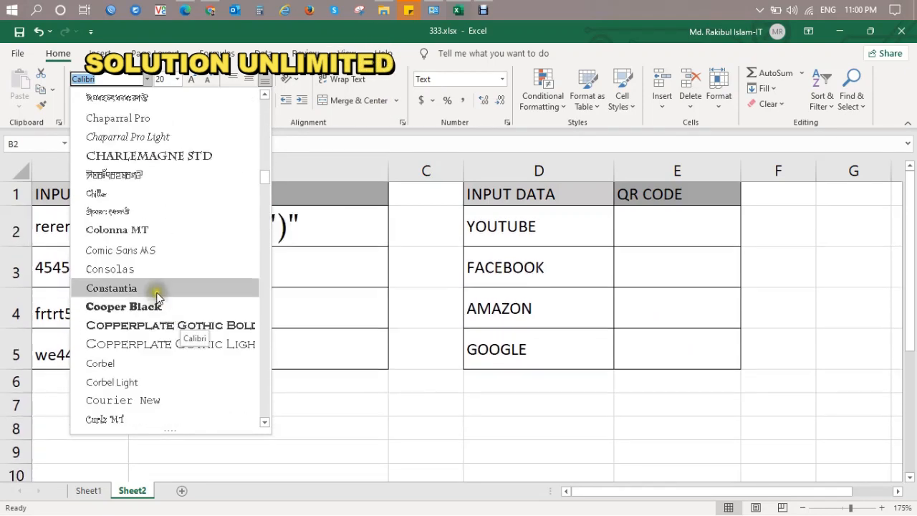
scroll(157, 296, down, 9)
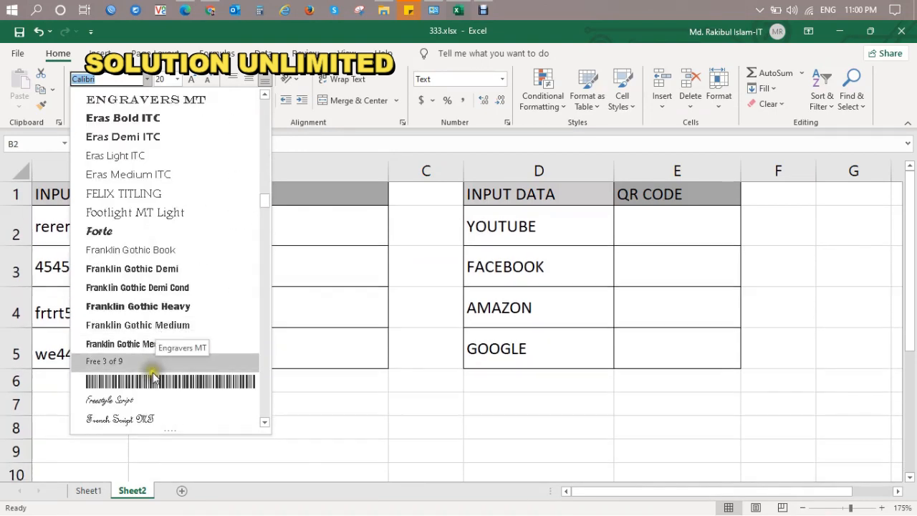
scroll(153, 374, down, 3)
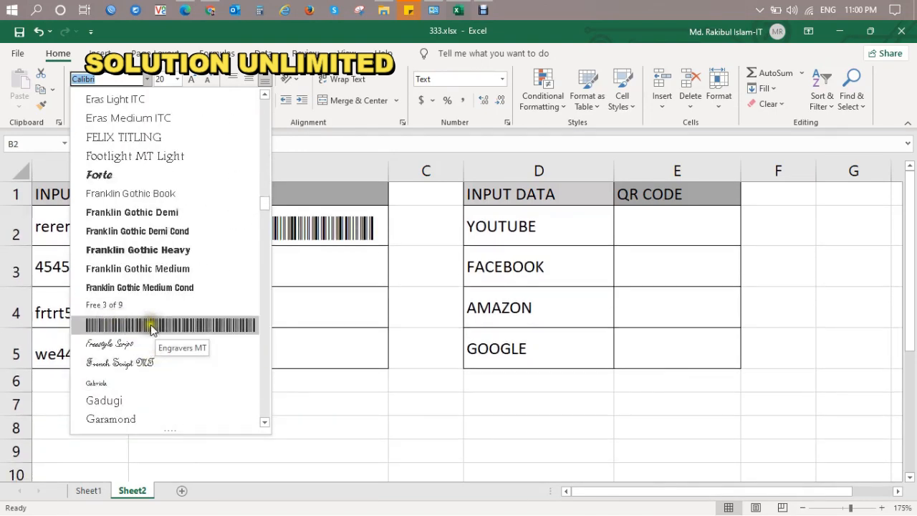
click(154, 325)
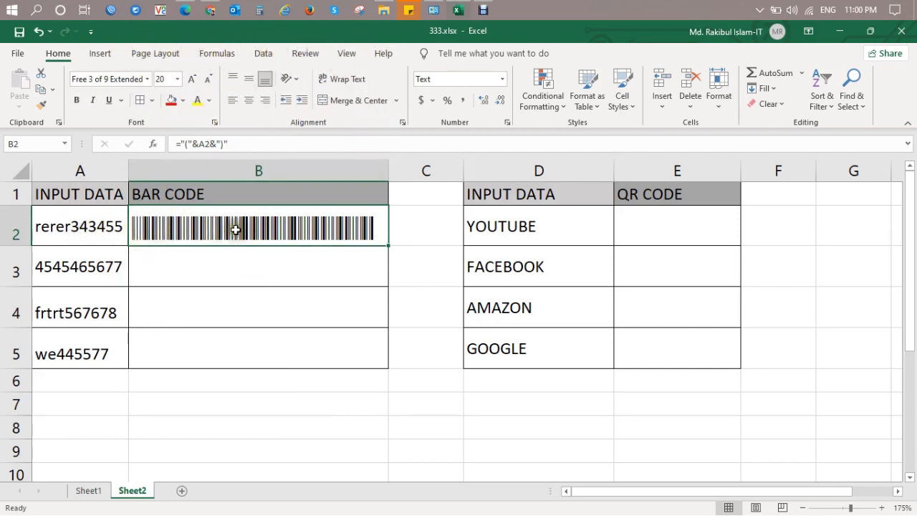
- Replace the input data in A2 with yuui
click(97, 227)
text(y)
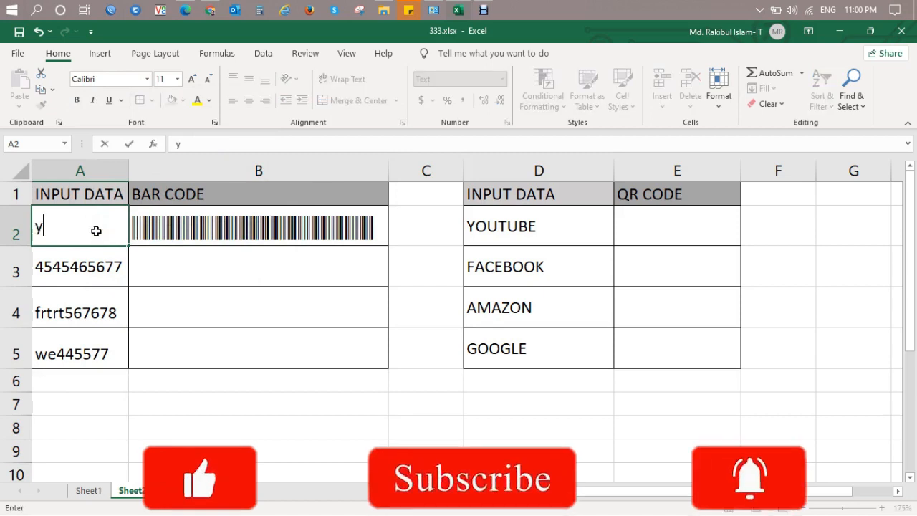
text(uui)
key(Return)
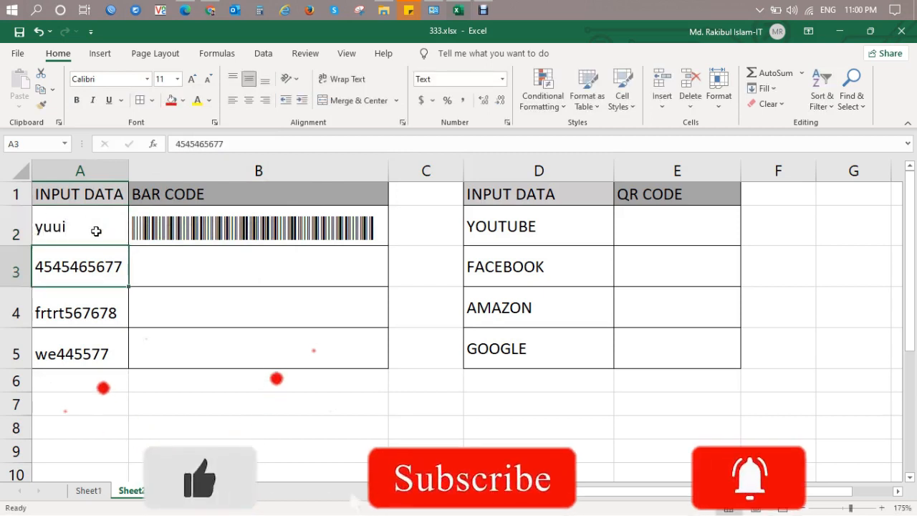
- Replace the input data in A2 with u999900rf
click(96, 230)
text(u99)
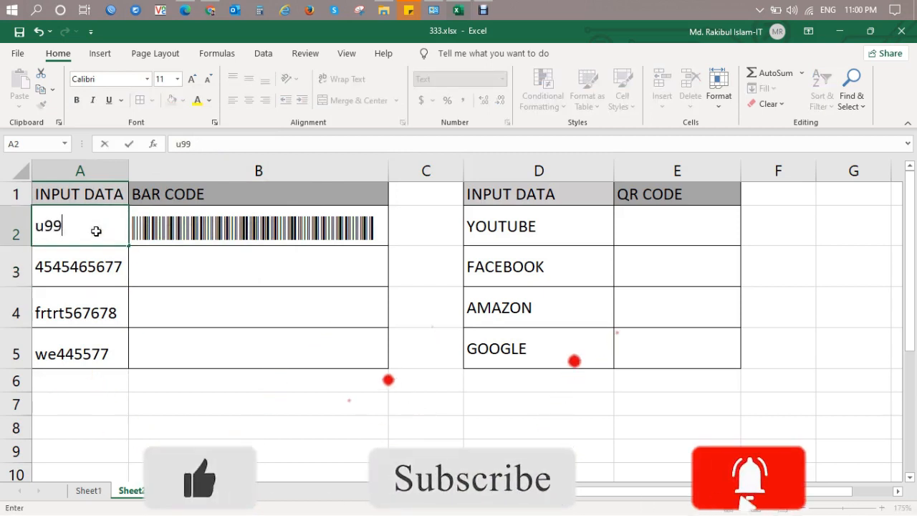
text(--)
key(BackSpace)
key(BackSpace)
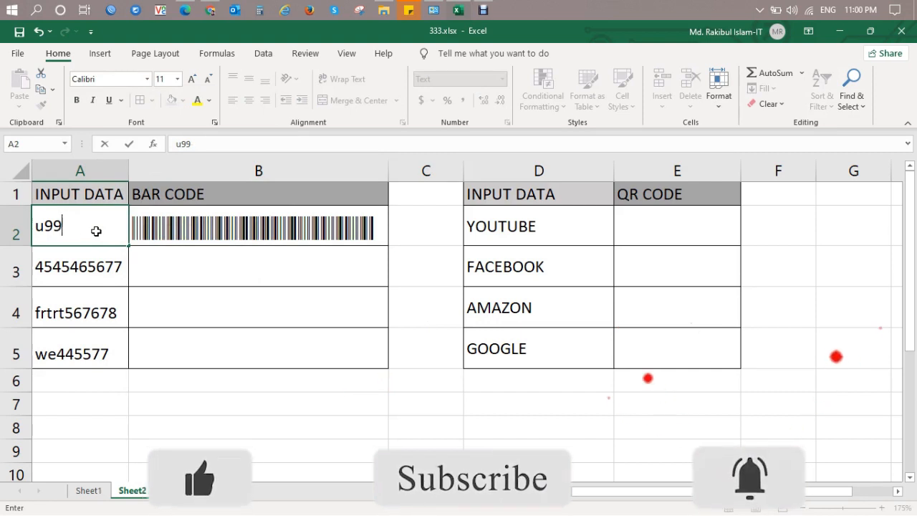
text(9  )
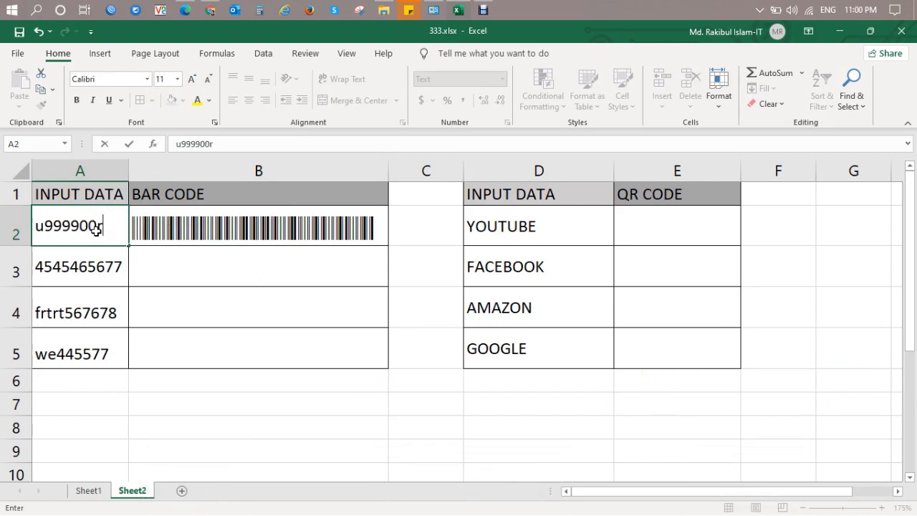
text(900rf)
click(171, 264)
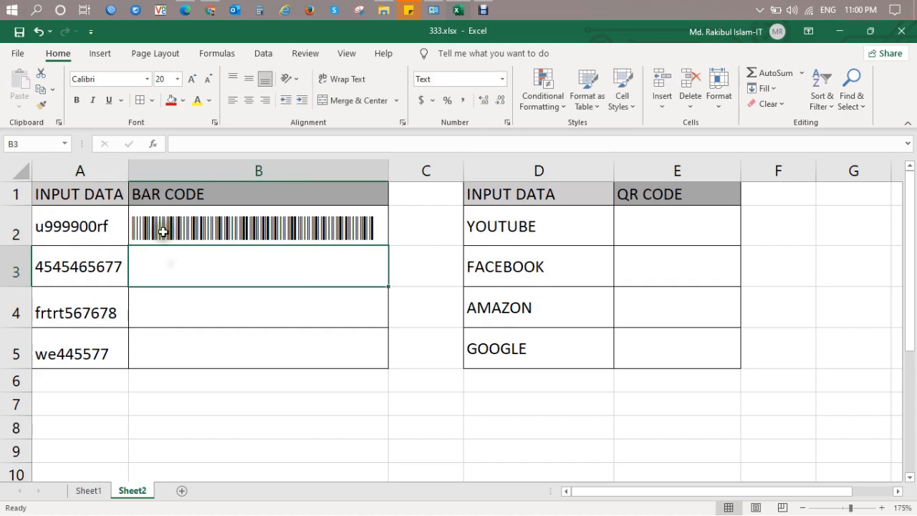
- Fill the bar code formula and font from B2 down through B5
click(167, 230)
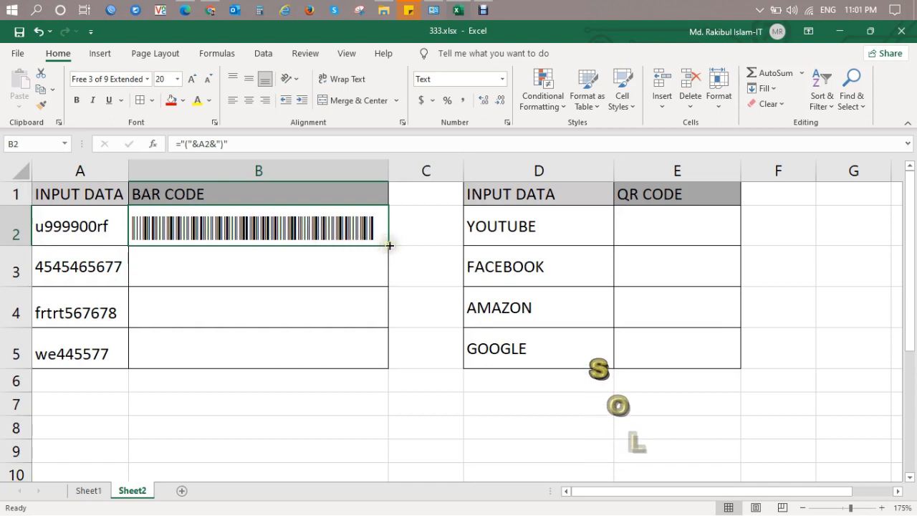
drag(389, 245, 369, 351)
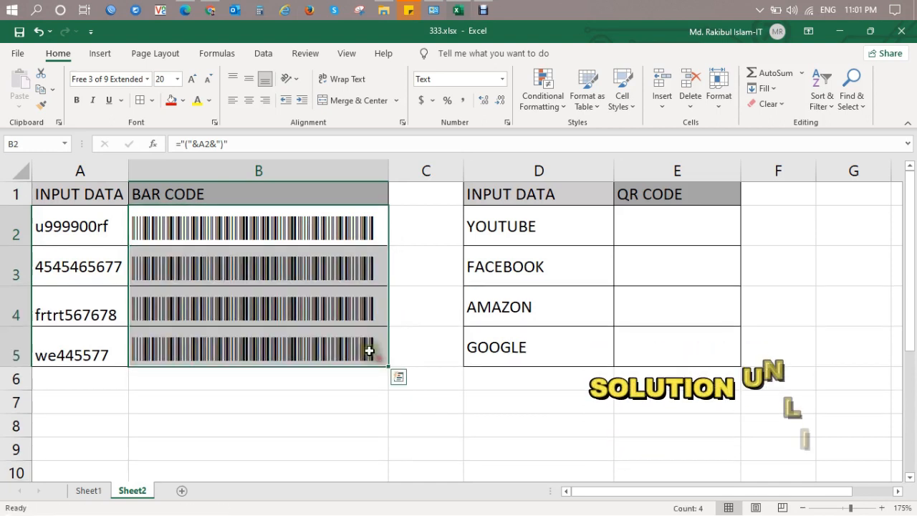
click(417, 277)
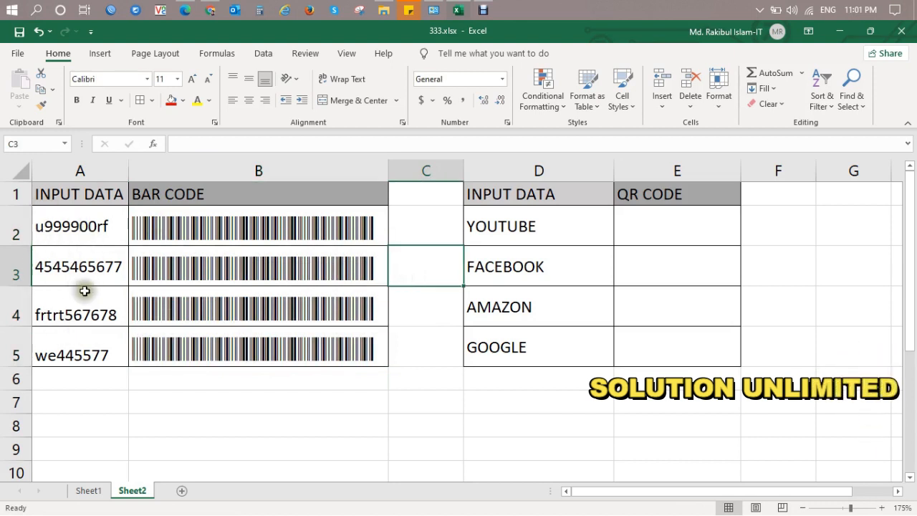
- Compare the input data in A2:A5 with the bar codes and review the QR code table's input data in D2:D5
drag(63, 238, 67, 348)
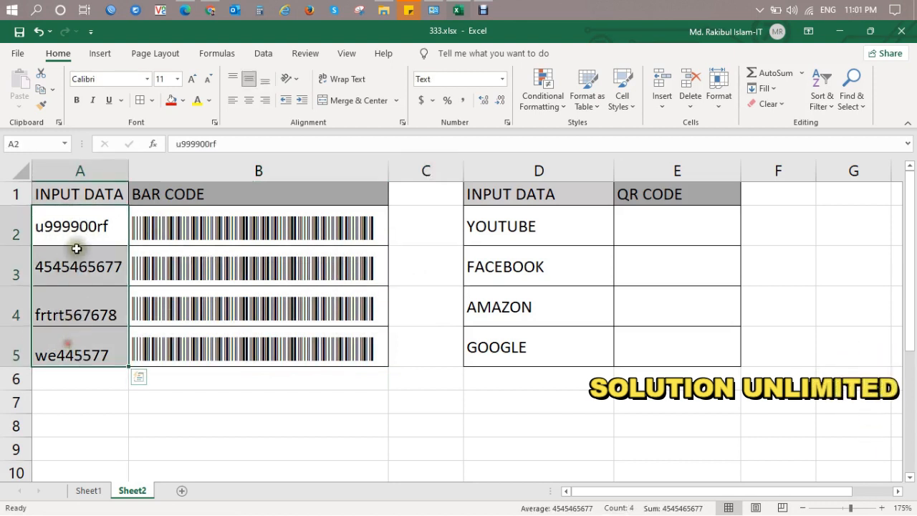
click(386, 229)
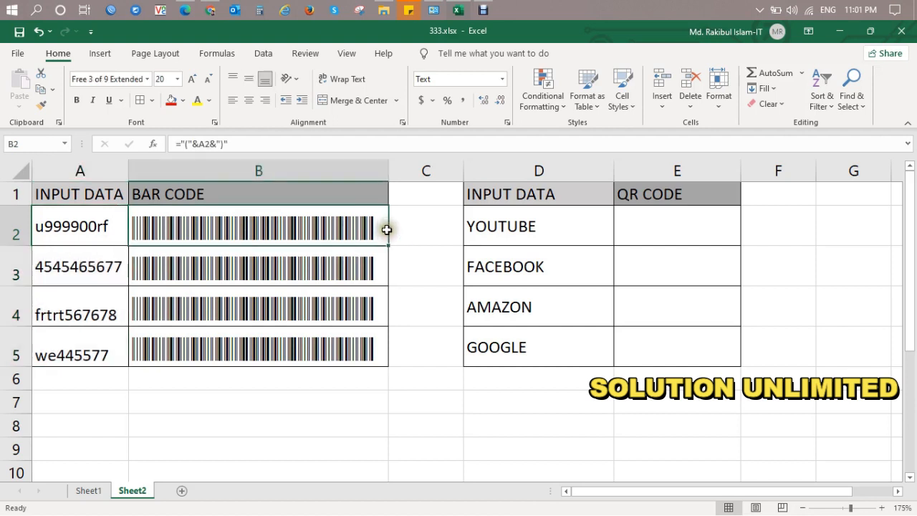
click(104, 227)
click(218, 229)
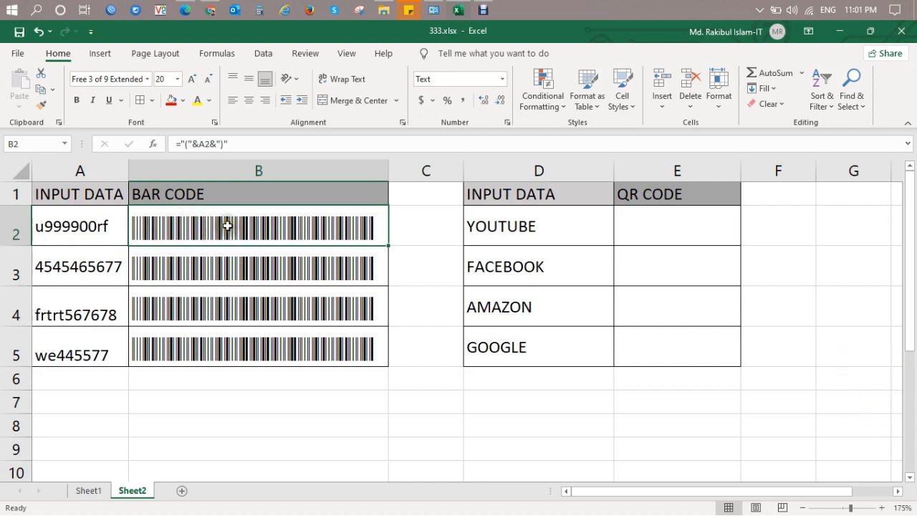
drag(80, 226, 73, 354)
click(80, 226)
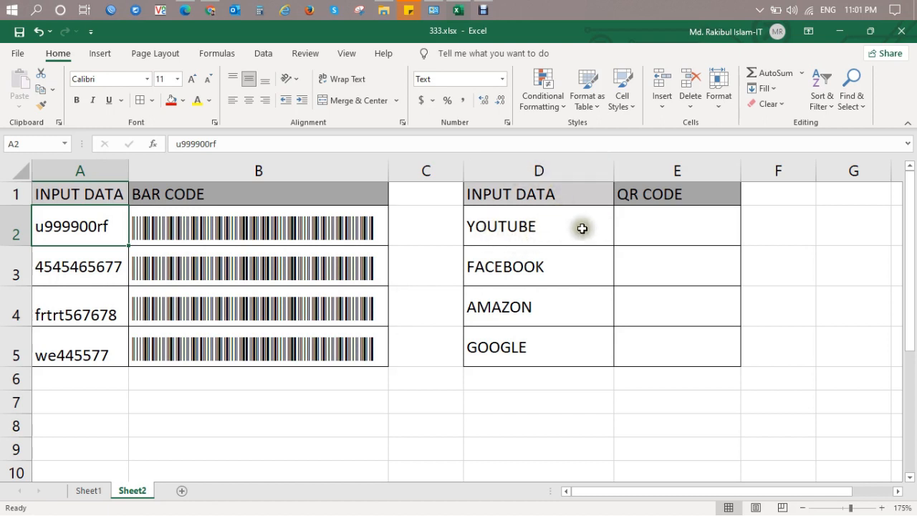
click(546, 230)
click(647, 229)
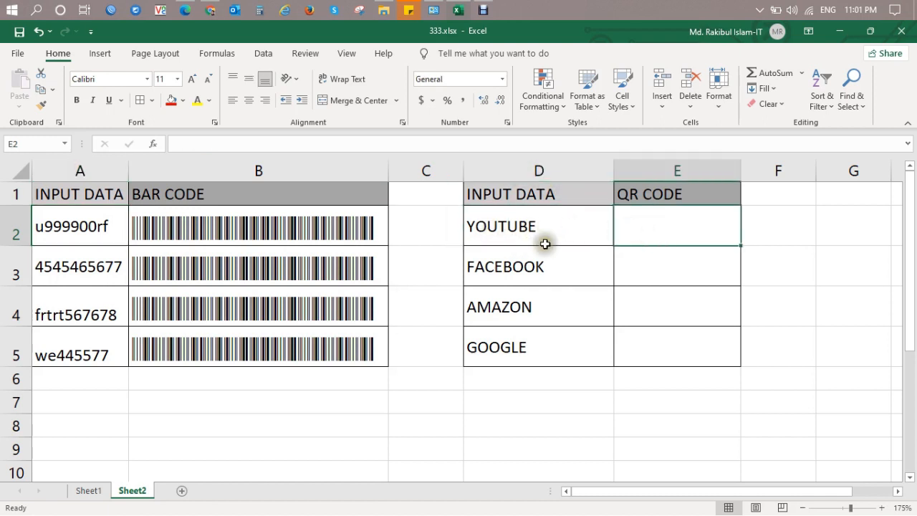
drag(544, 220, 545, 342)
click(563, 231)
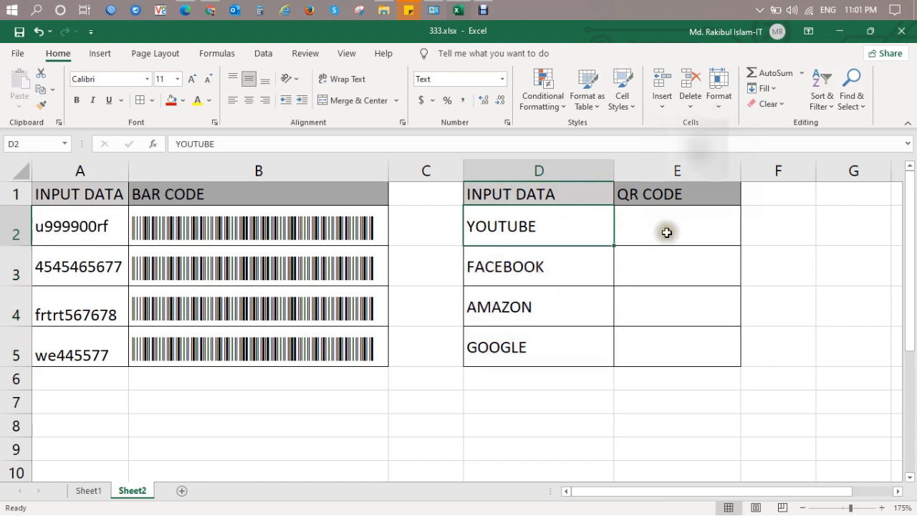
- Select E2 in the QR CODE column and search the Office Add-ins store for "qr code"
click(667, 227)
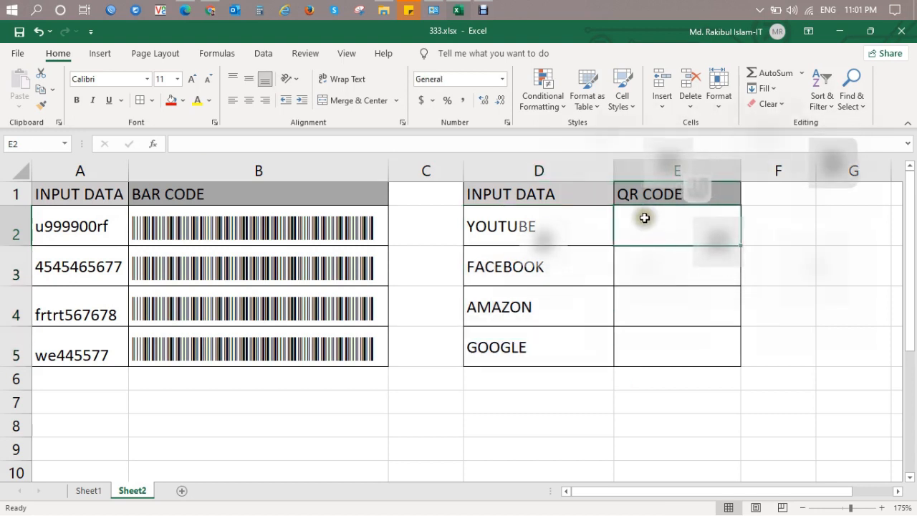
click(96, 54)
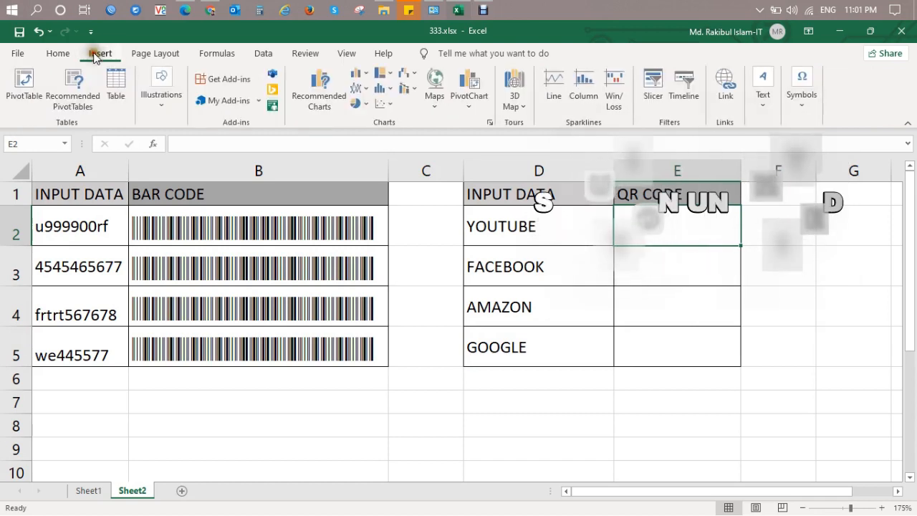
click(224, 101)
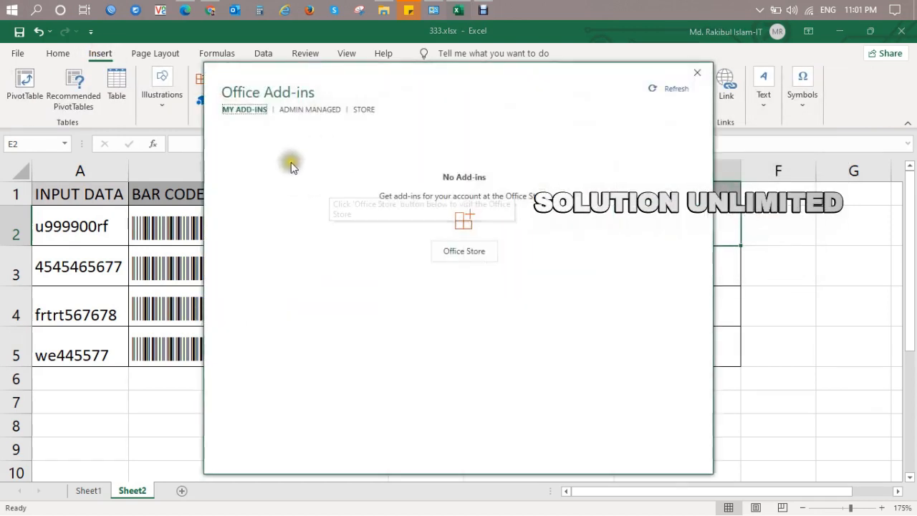
click(362, 110)
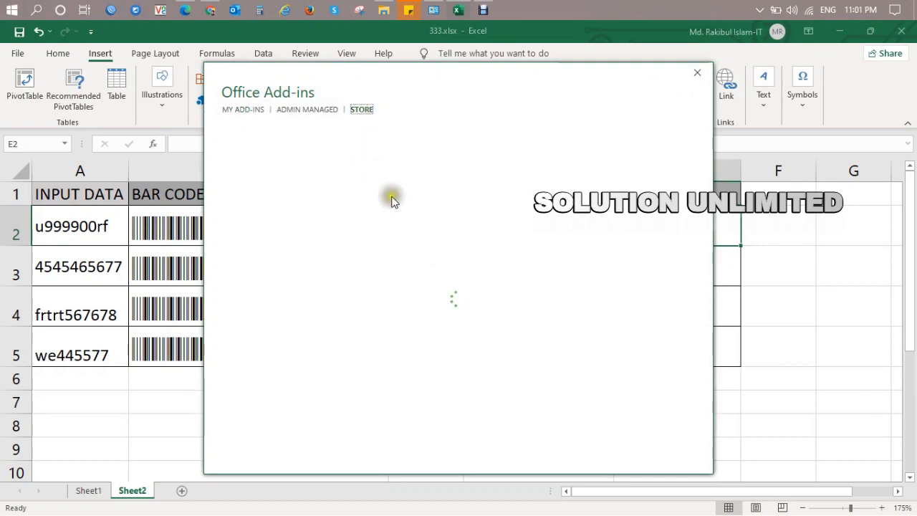
drag(387, 81, 243, 74)
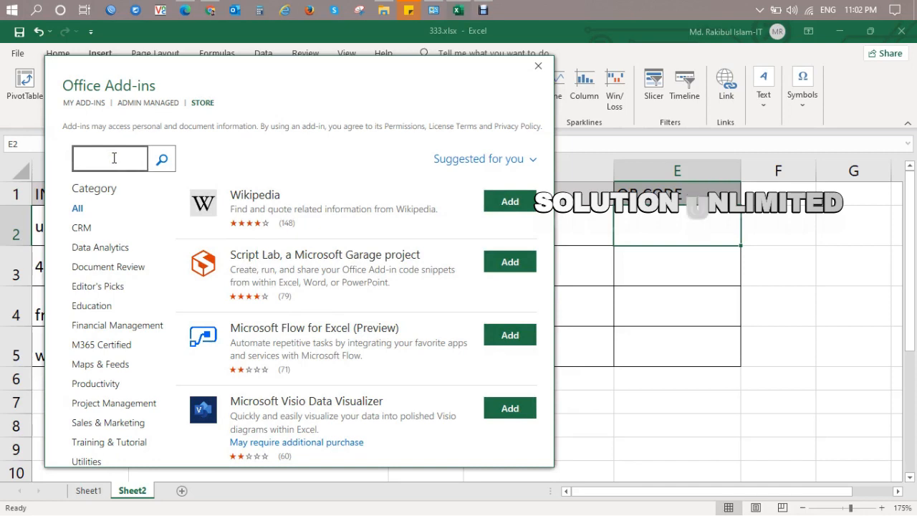
text(code)
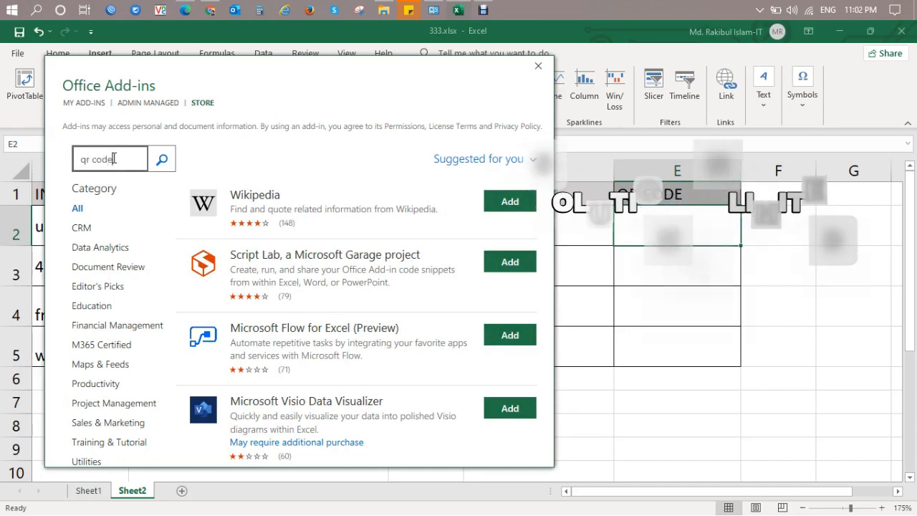
click(164, 161)
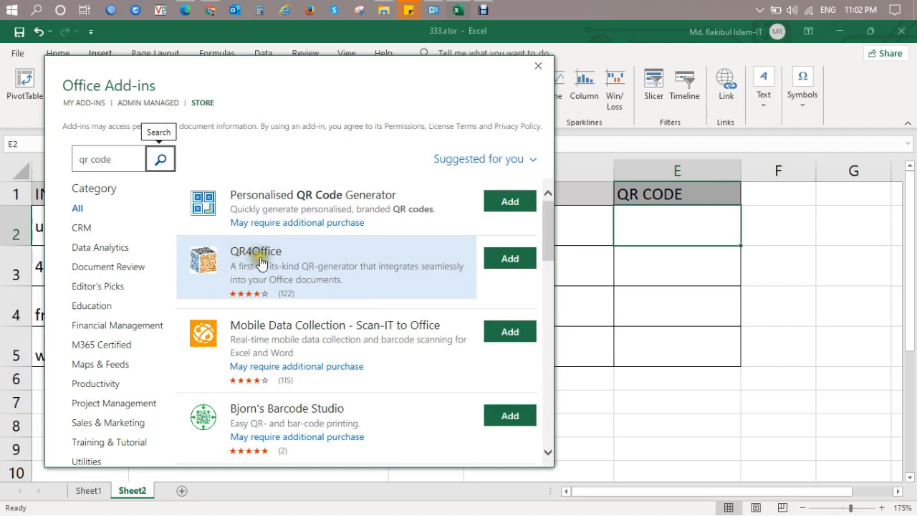
- Add the QR4Office add-in from the store search results and bring the QR CODE column into view
click(512, 260)
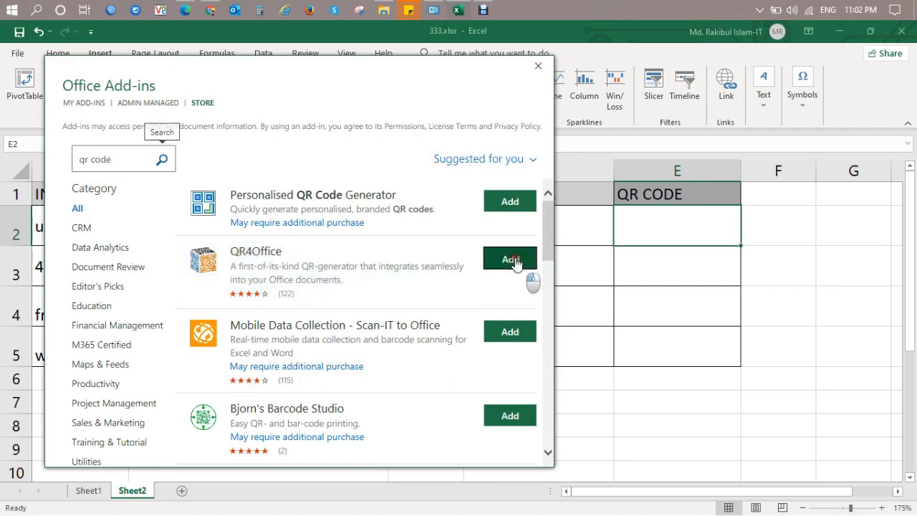
click(431, 296)
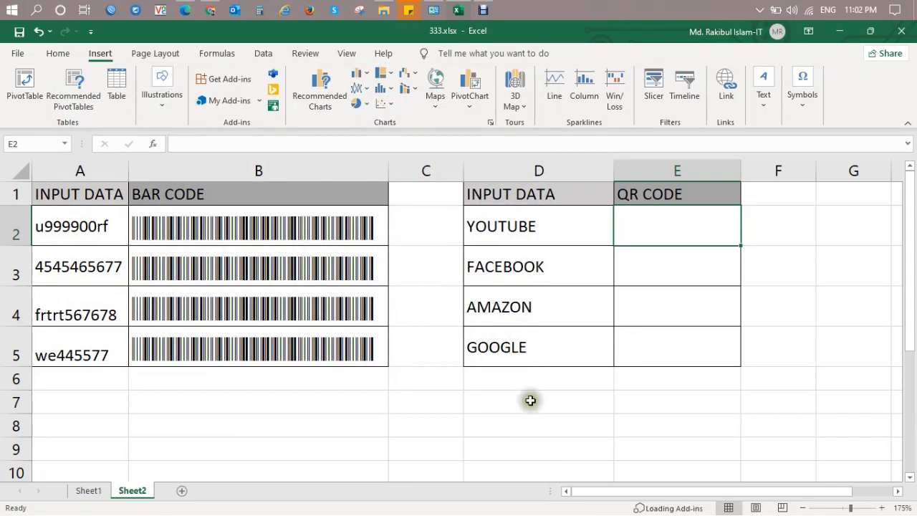
drag(599, 494, 670, 495)
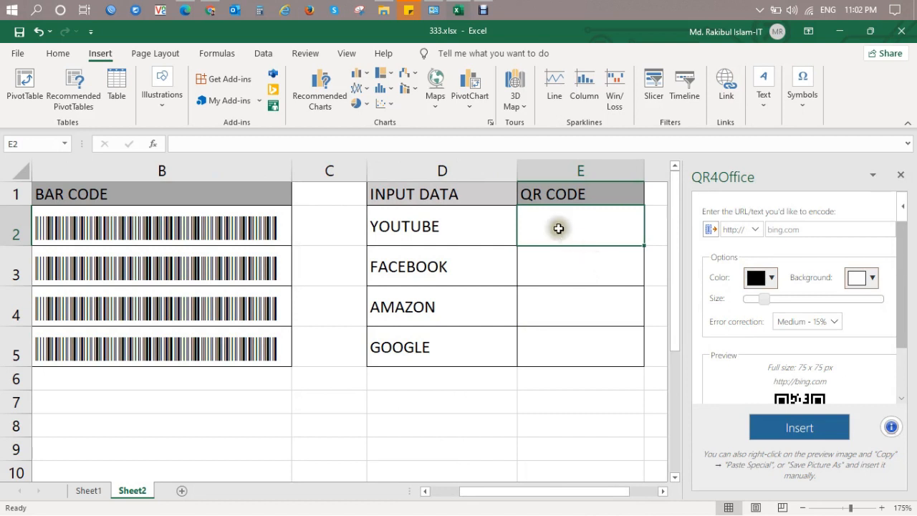
click(760, 229)
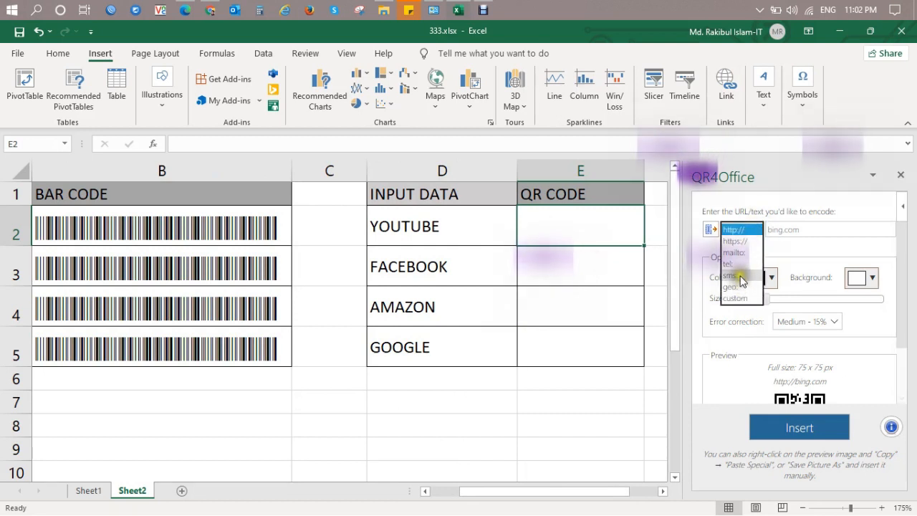
click(740, 231)
click(789, 230)
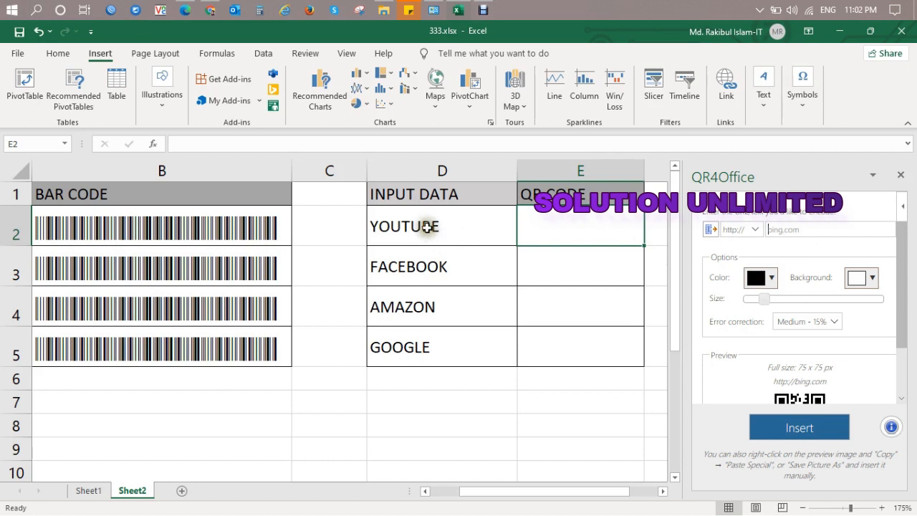
text(ww)
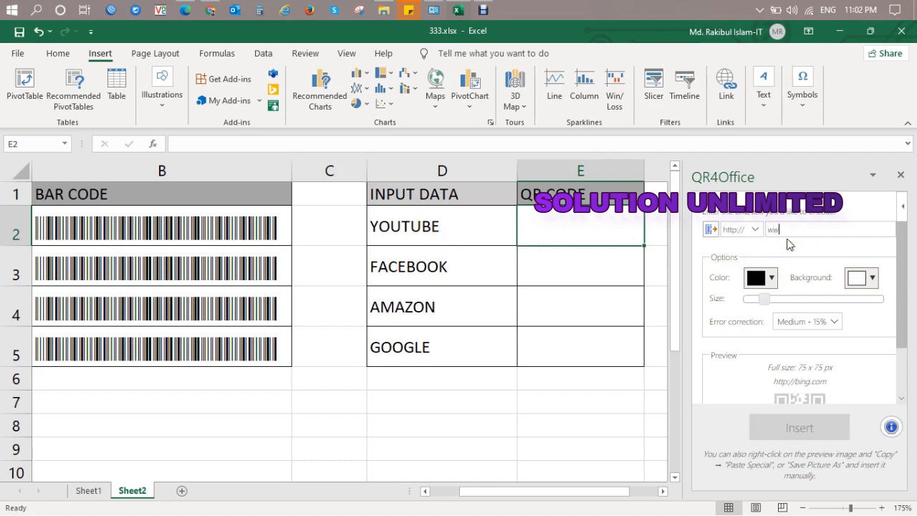
text(w.youtube)
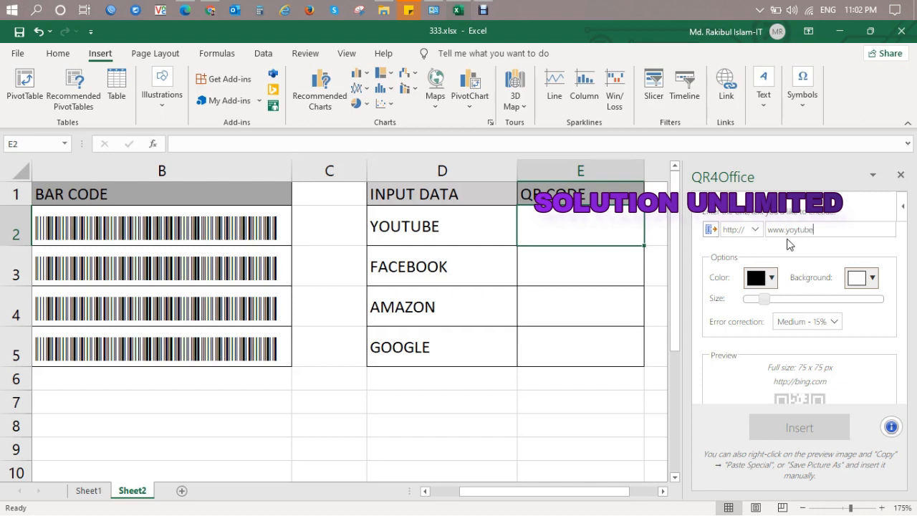
text(u)
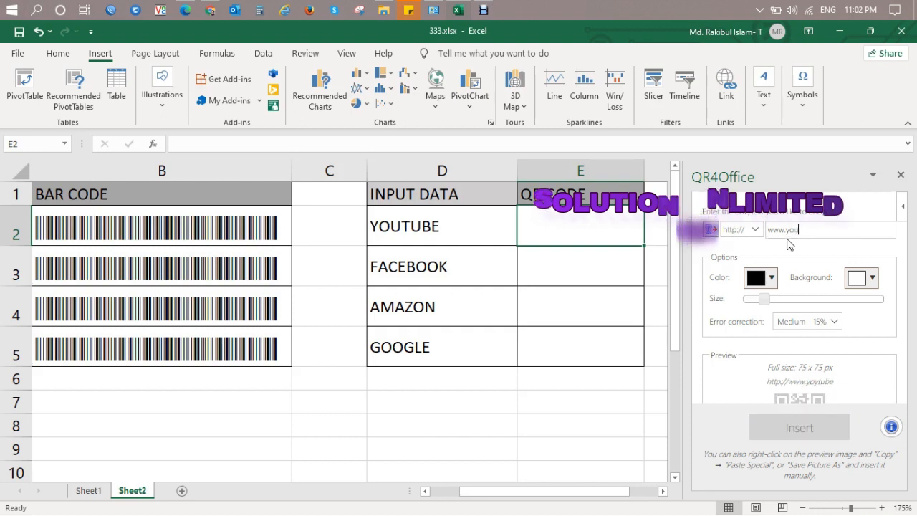
text(tube.com)
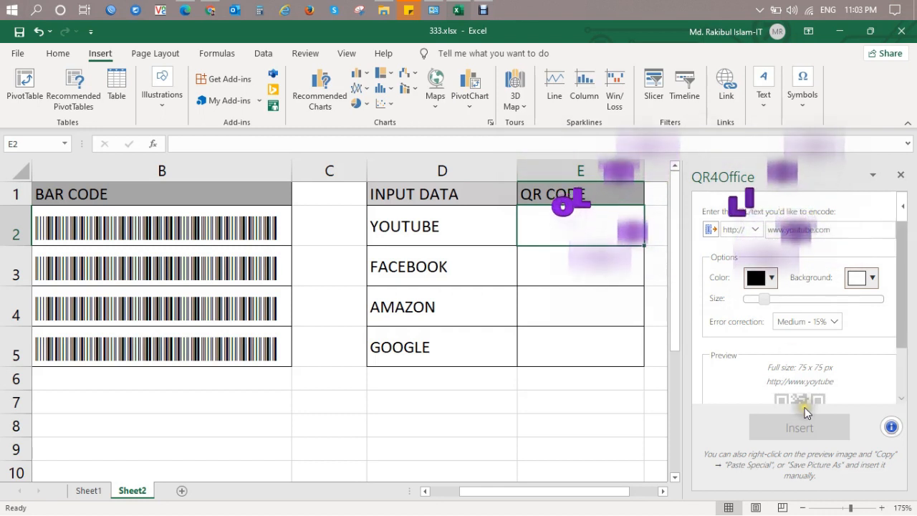
- Check the previewed QR code for the YouTube address and insert it at E2
scroll(765, 378, down, 1)
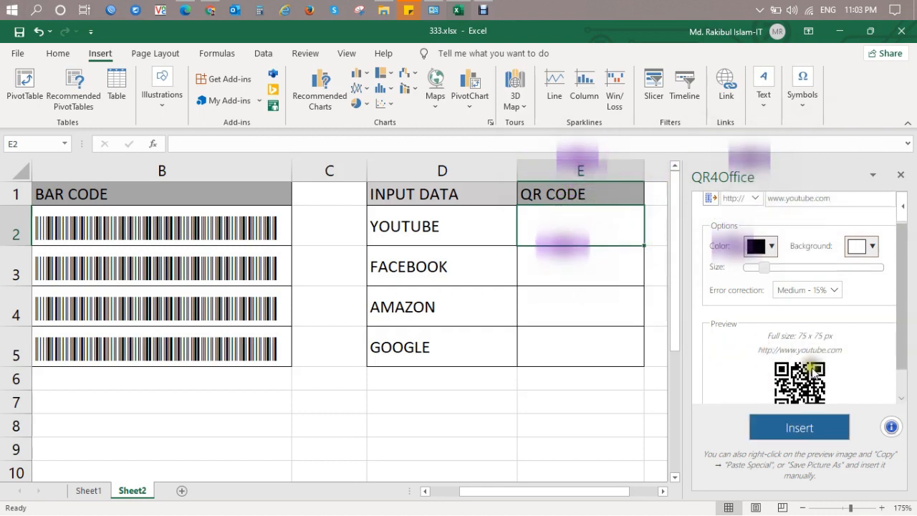
scroll(782, 356, up, 1)
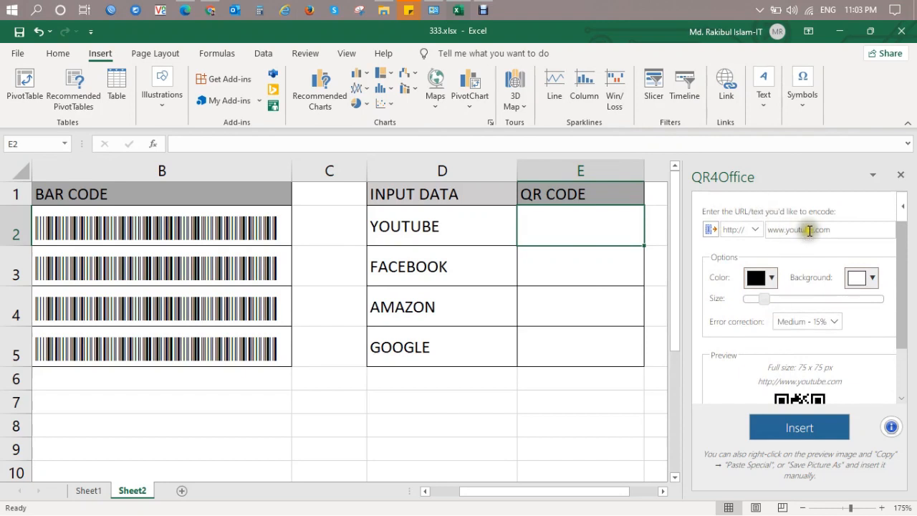
scroll(802, 272, down, 2)
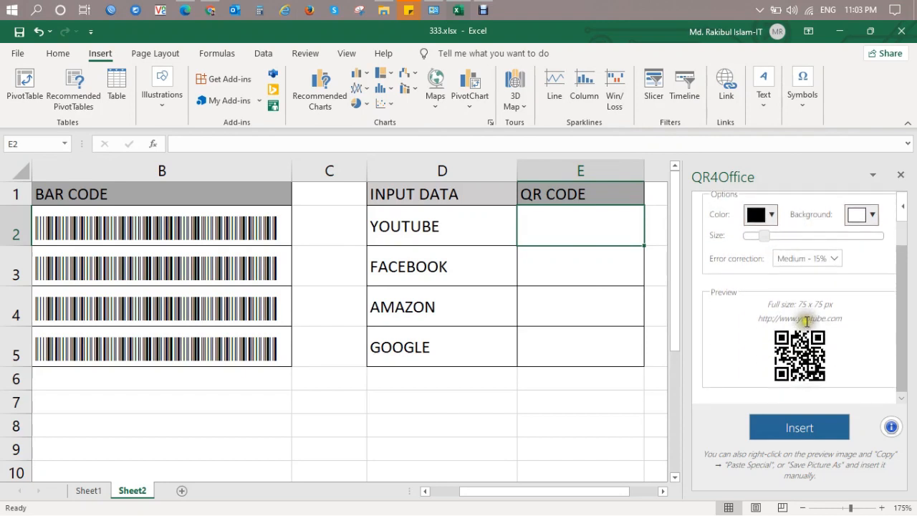
click(793, 432)
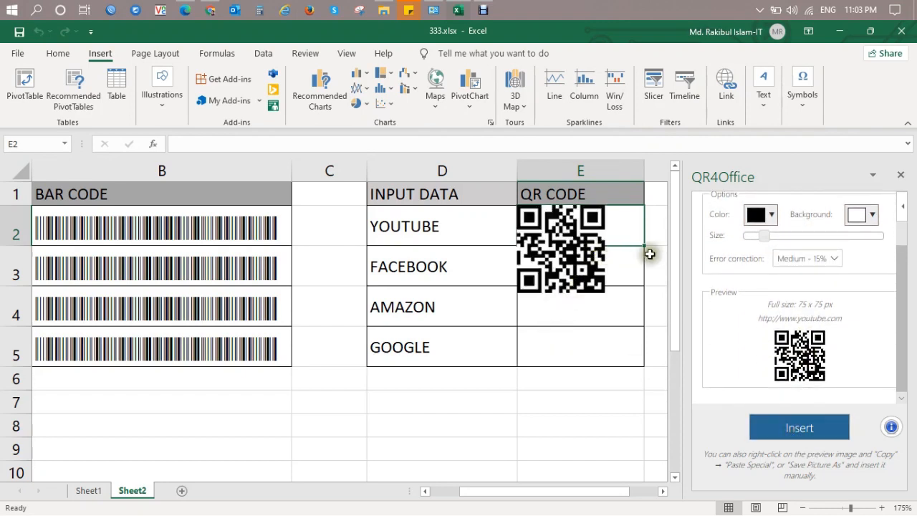
- Shrink the YouTube QR code picture and position it inside cell E2
click(584, 266)
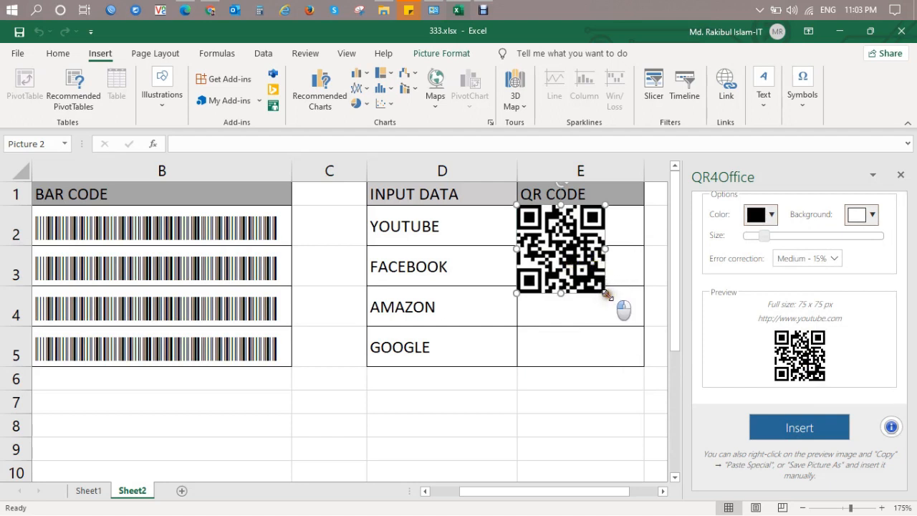
drag(606, 294, 579, 266)
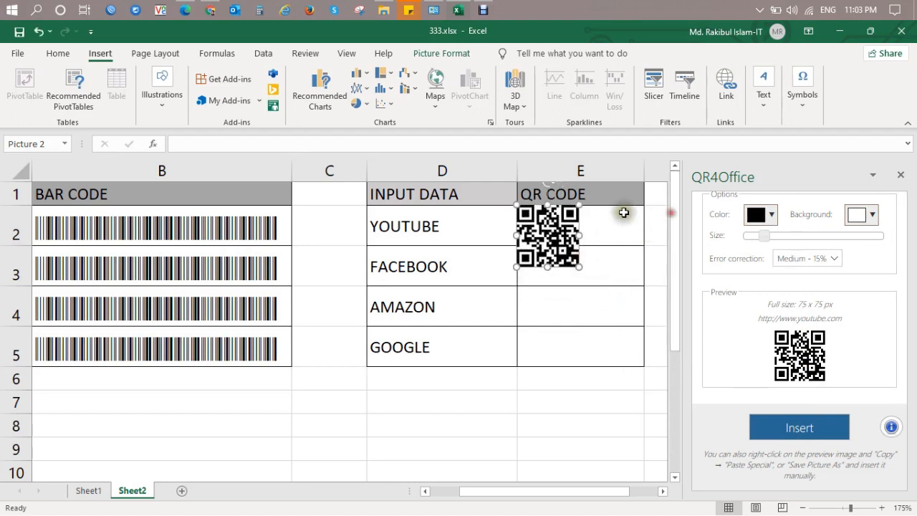
drag(563, 233, 555, 256)
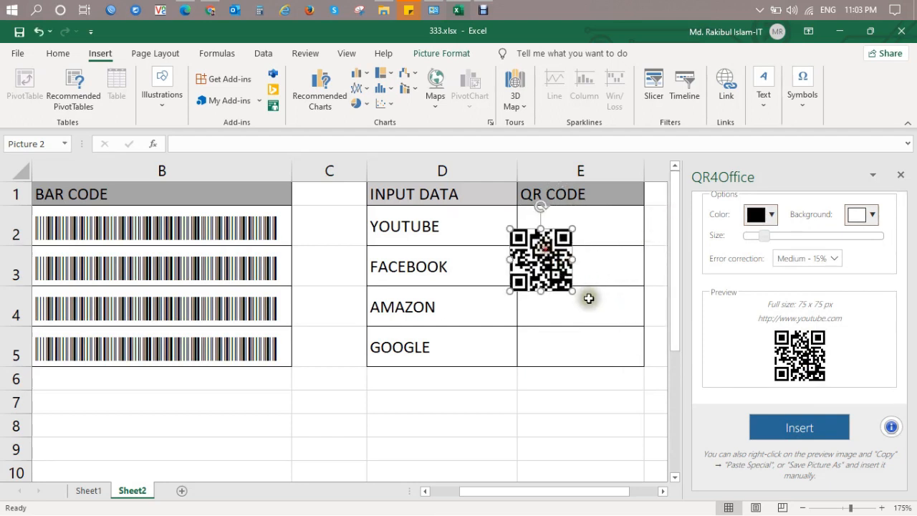
drag(573, 290, 577, 239)
click(555, 267)
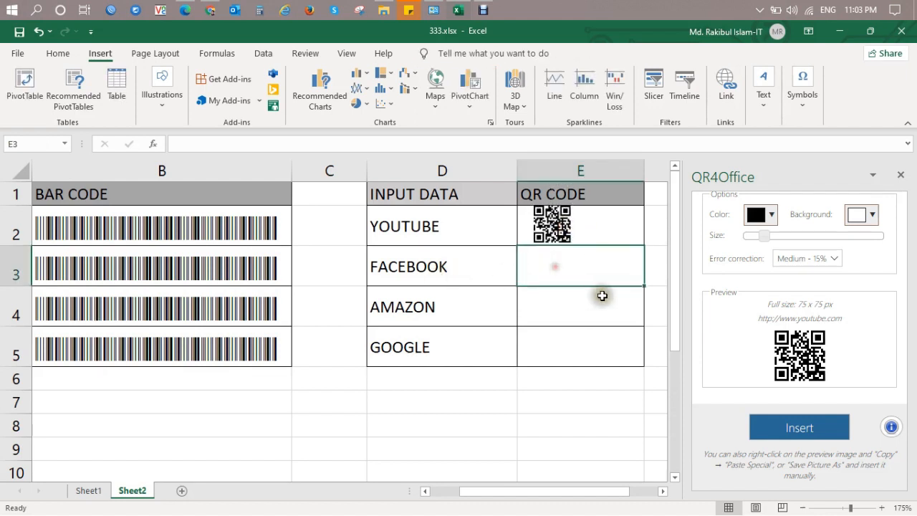
scroll(769, 283, up, 2)
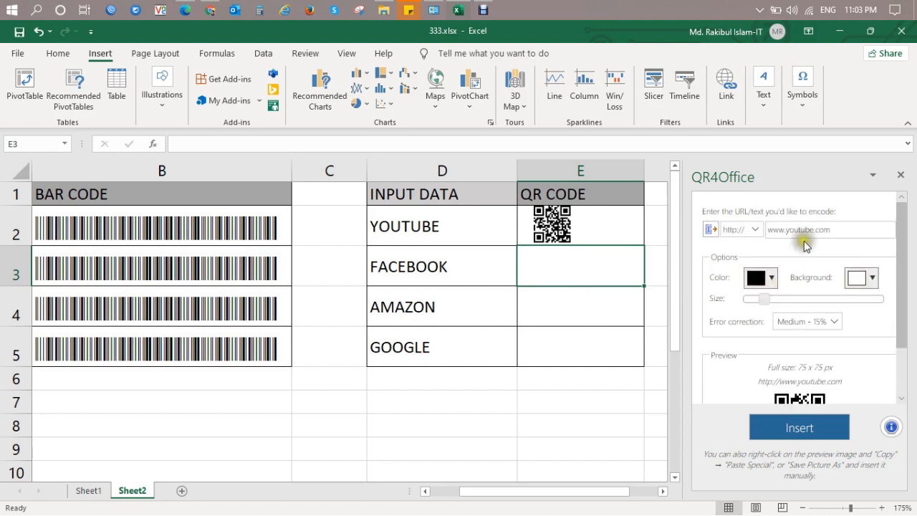
key(BackSpace)
key(BackSpace)
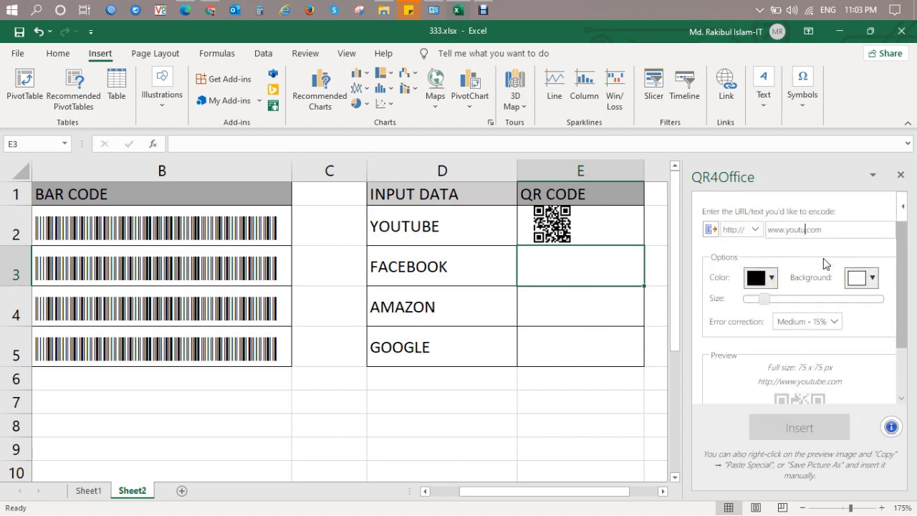
key(BackSpace)
key(BackSpace)
key(BackSpace)
text(facebook)
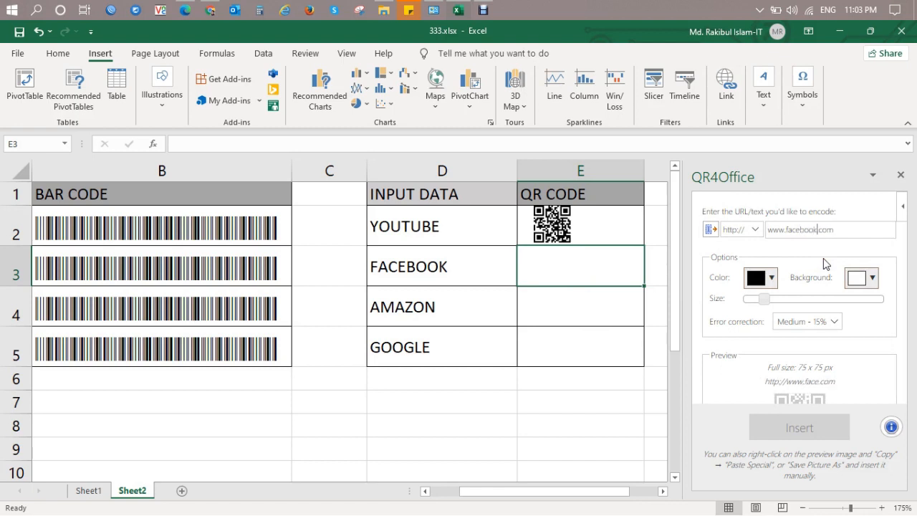
- Set the QR code color to blue, rgb(0, 0, 255), and insert the Facebook code at E3
click(772, 280)
click(853, 228)
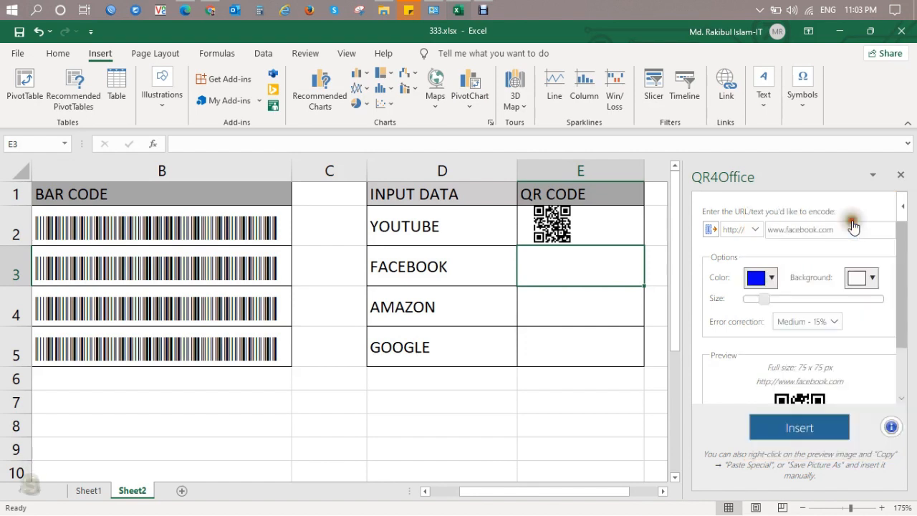
scroll(774, 351, down, 2)
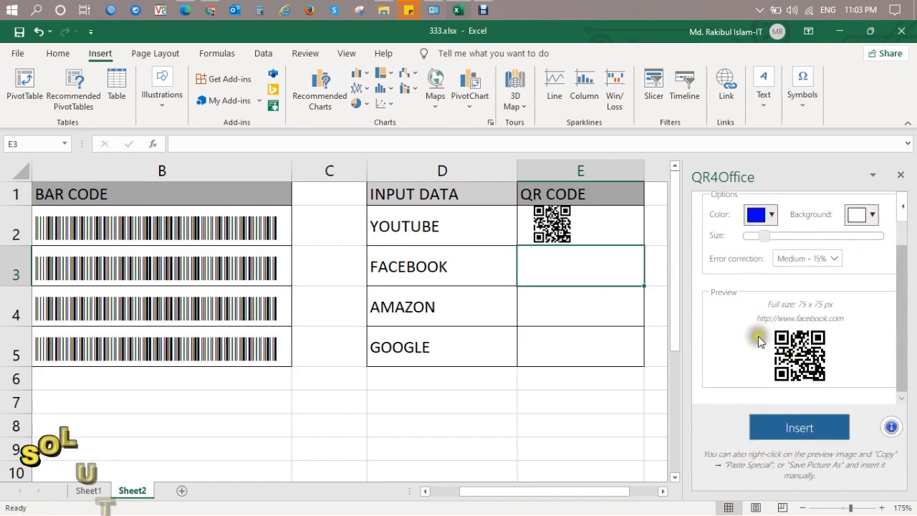
click(798, 427)
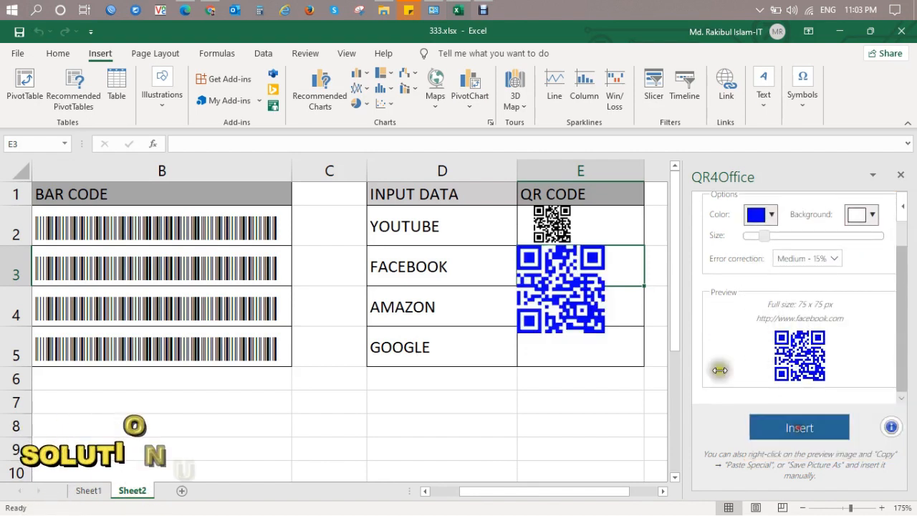
- Shrink the blue Facebook QR code picture and position it inside cell E3, in line with the code above
click(598, 326)
drag(601, 330, 552, 261)
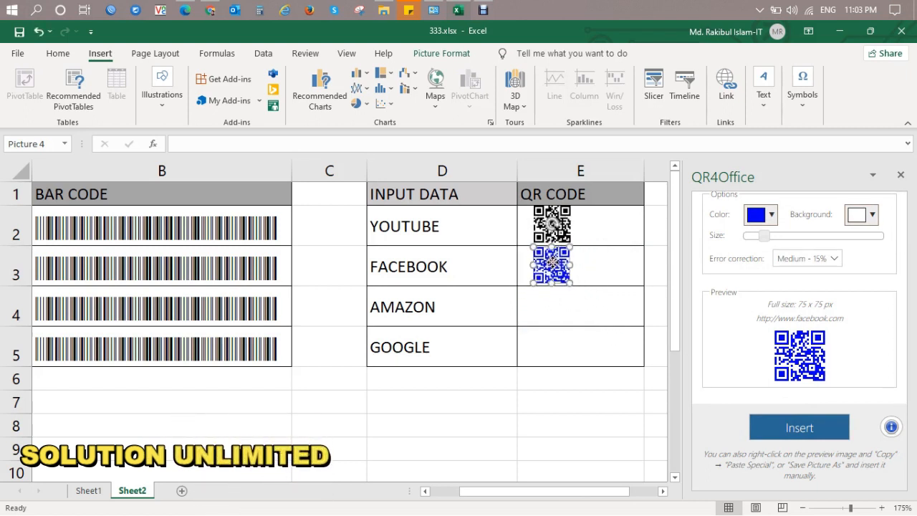
click(564, 328)
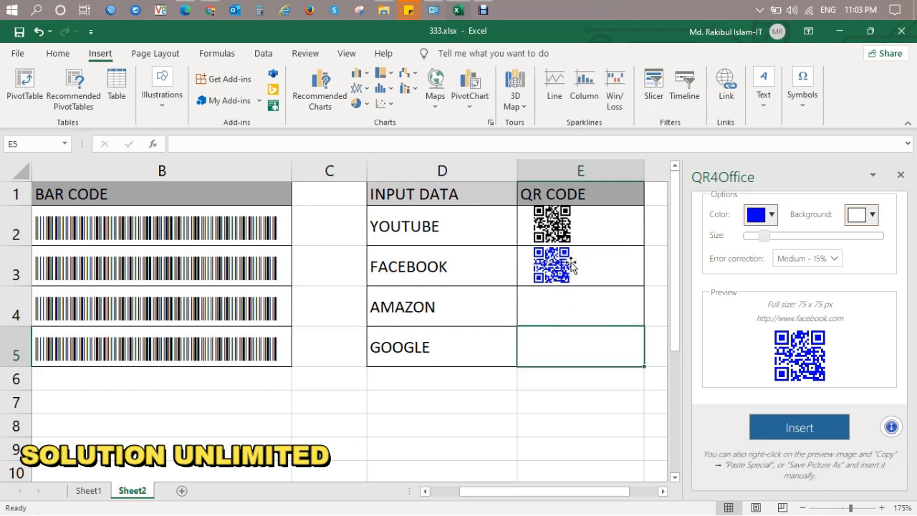
click(455, 301)
click(564, 308)
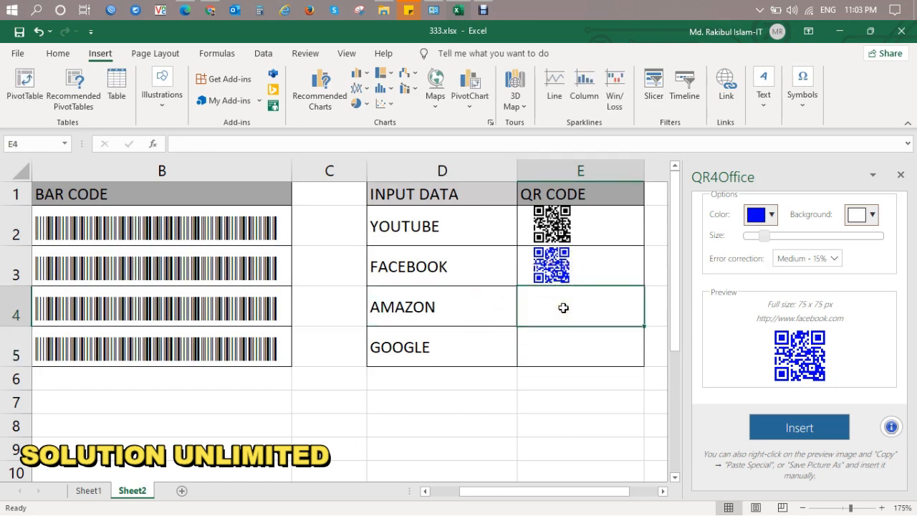
scroll(789, 306, up, 2)
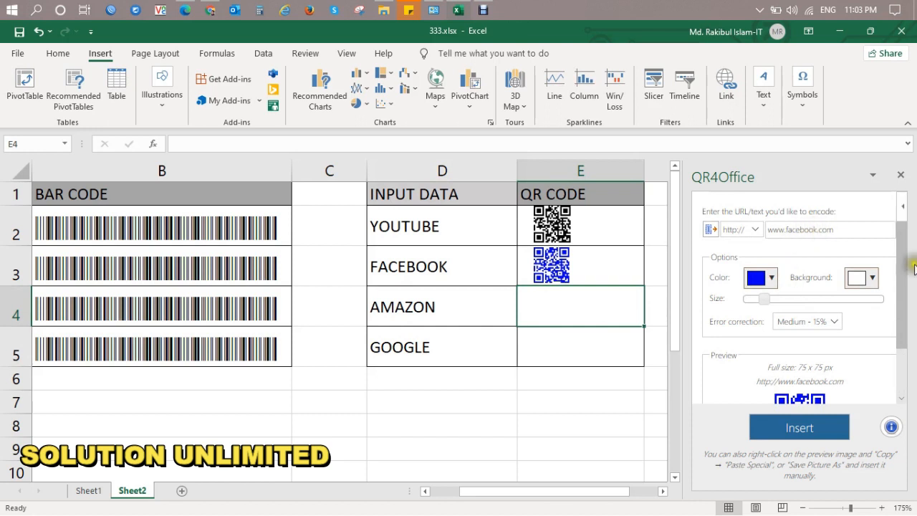
key(BackSpace)
key(BackSpace)
key(BackSpace)
key(BackSpace)
key(BackSpace)
key(BackSpace)
key(BackSpace)
key(BackSpace)
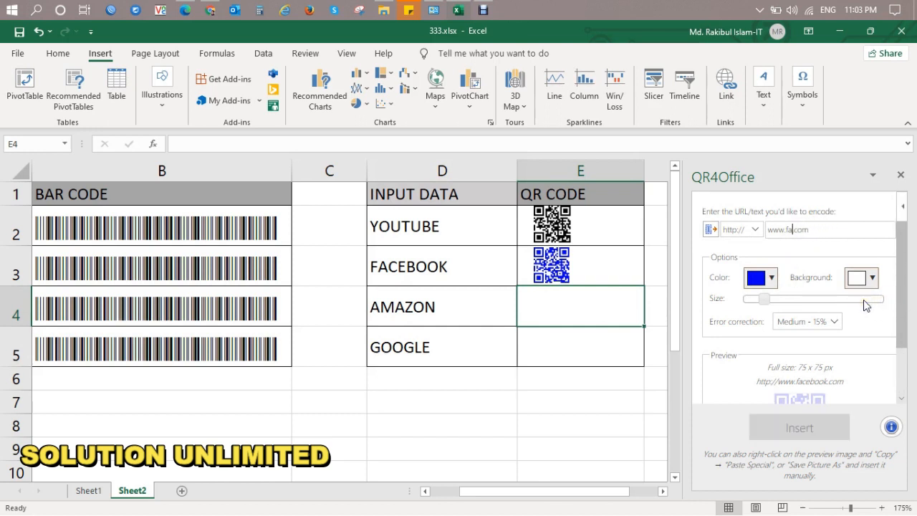
text(ma)
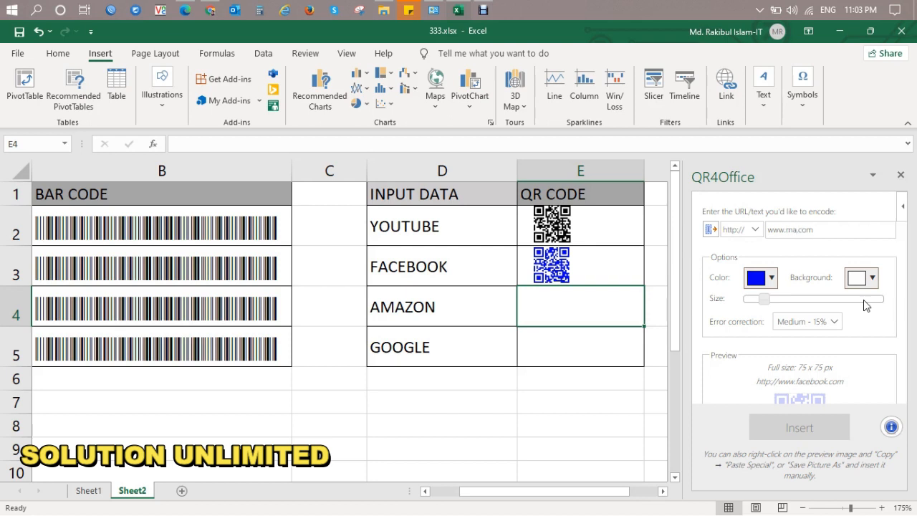
text(zon)
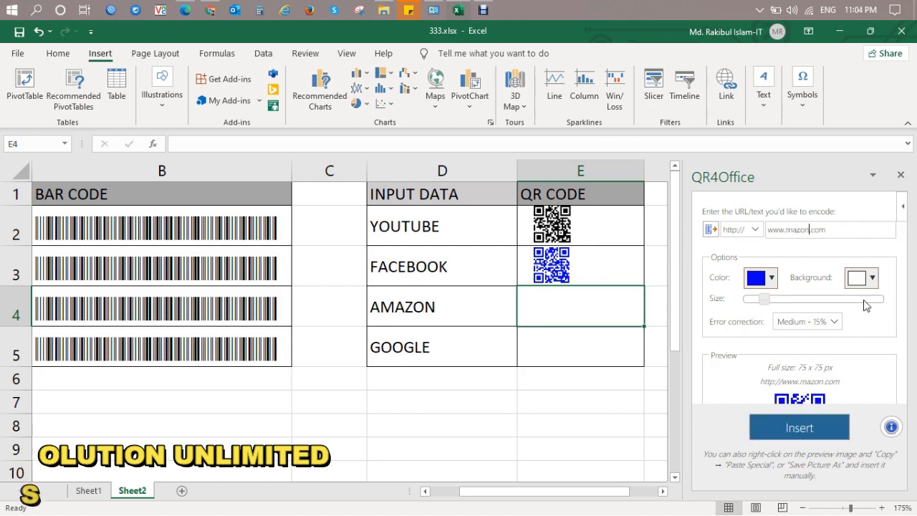
key(BackSpace)
key(BackSpace)
key(BackSpace)
key(BackSpace)
key(BackSpace)
text(ama)
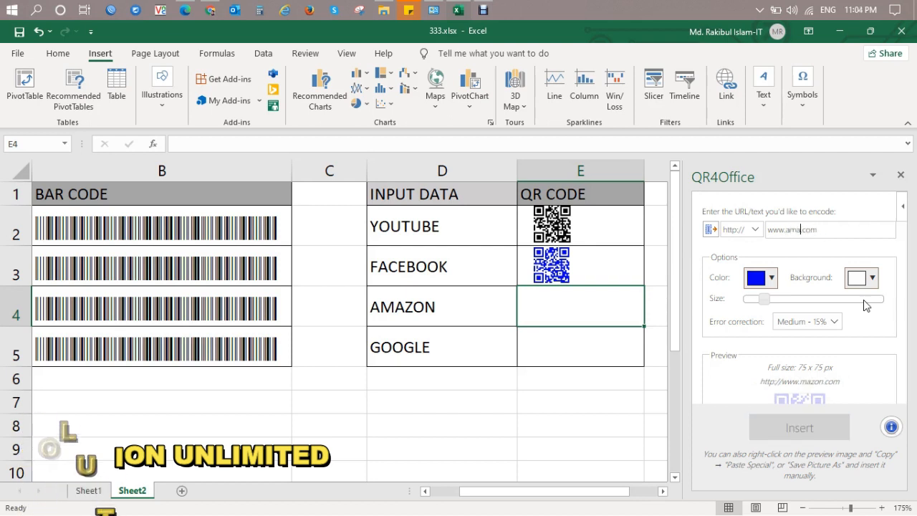
text(zon)
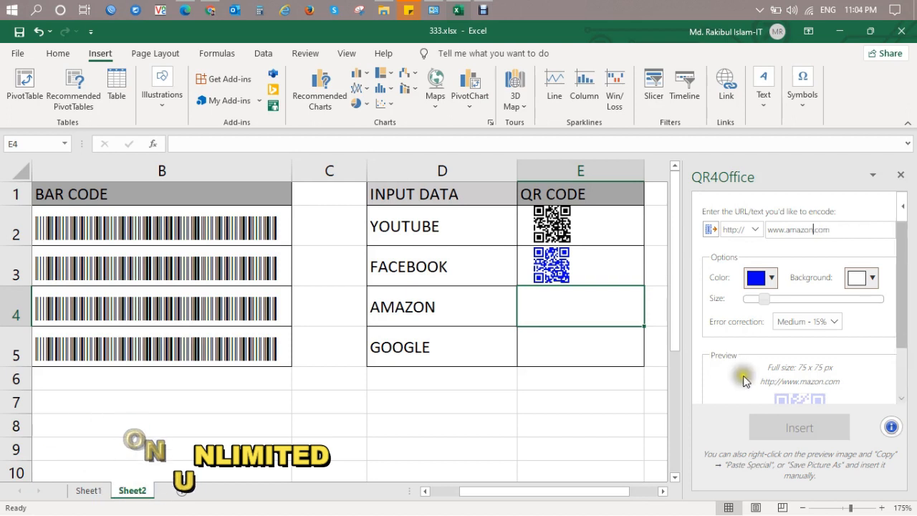
- Set the QR code color to bright green, insert the Amazon code at E4 and select its picture
click(771, 277)
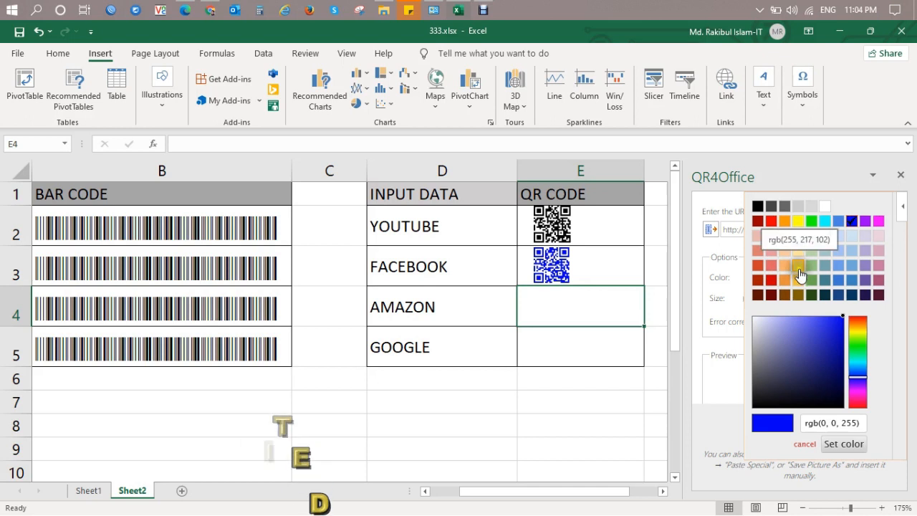
click(815, 224)
scroll(774, 341, down, 2)
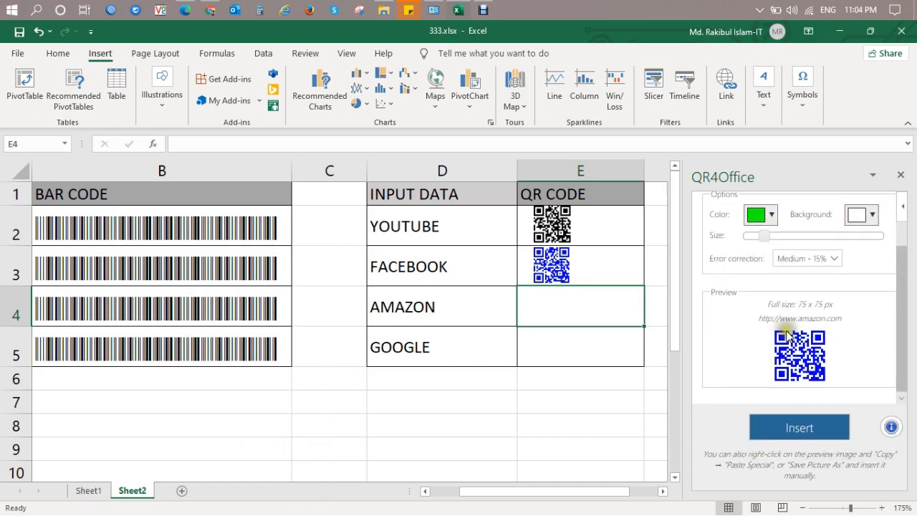
click(800, 430)
click(567, 363)
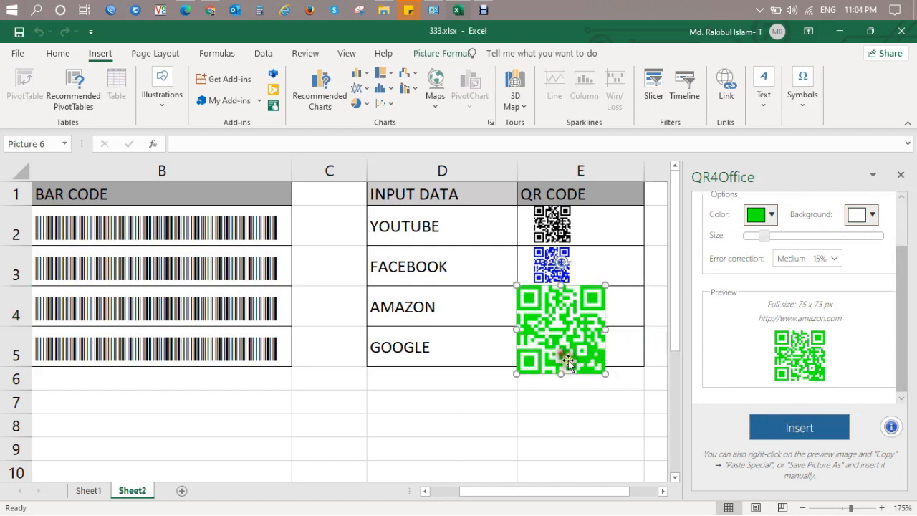
- Shrink the green Amazon QR code picture and position it inside cell E4, under the Facebook code
drag(604, 373, 556, 305)
click(592, 359)
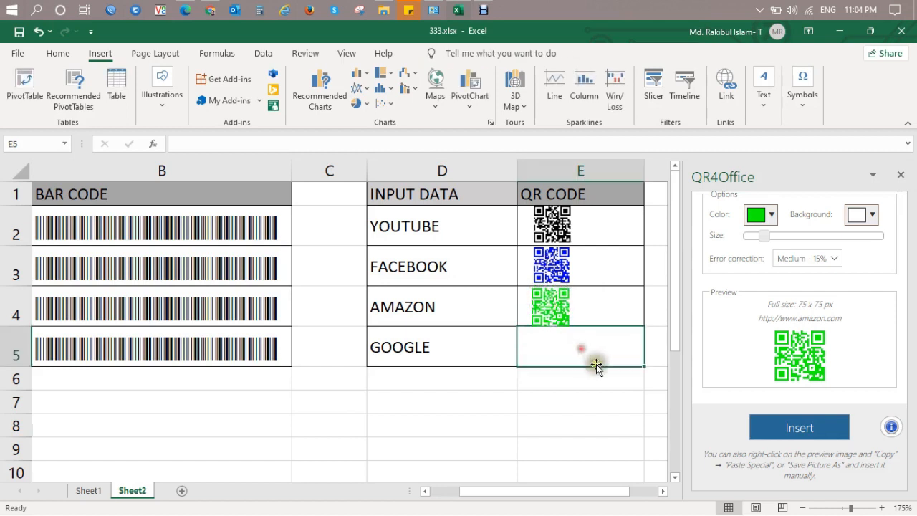
click(556, 311)
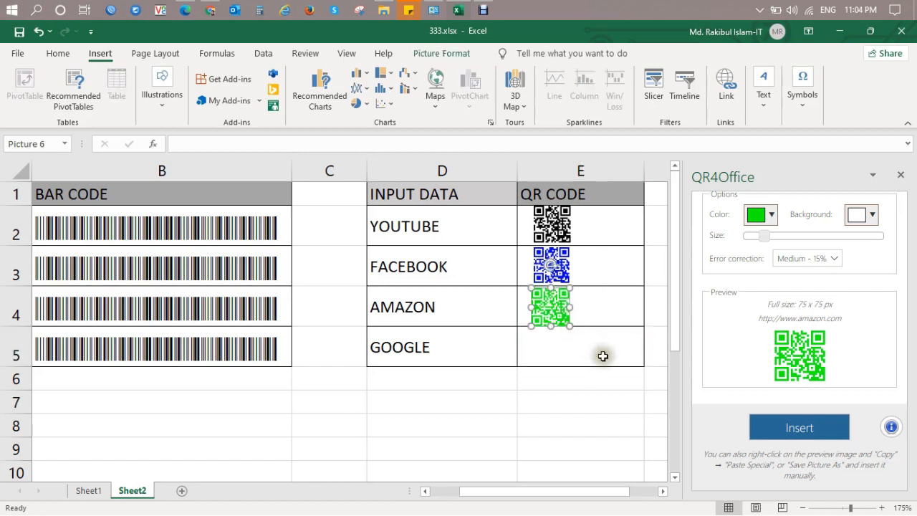
click(577, 350)
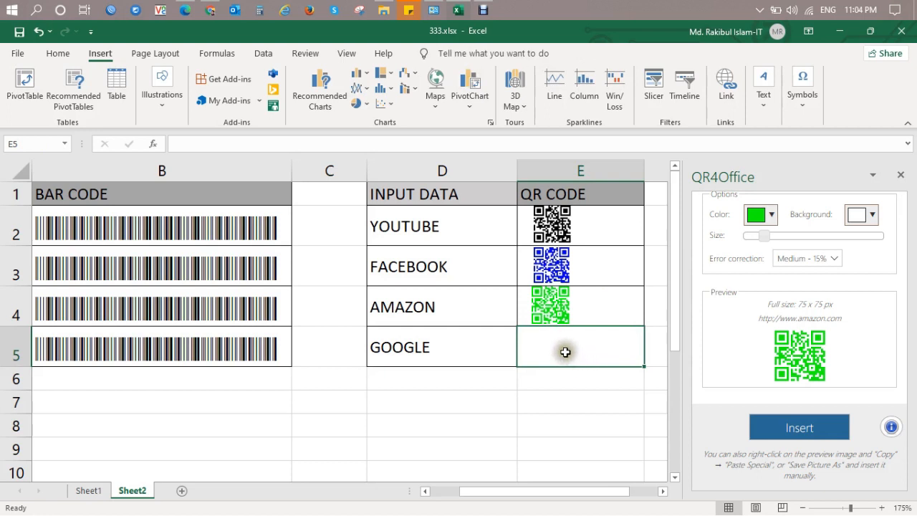
click(466, 348)
click(546, 348)
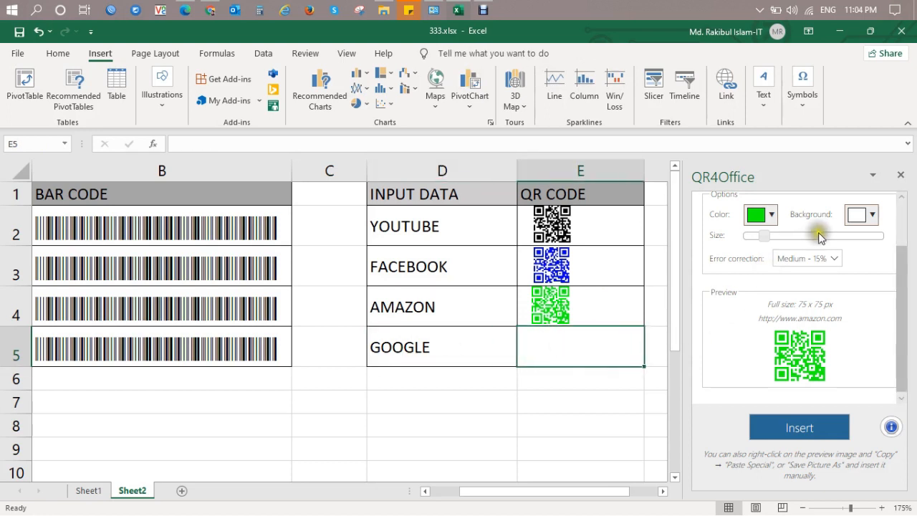
scroll(824, 243, up, 2)
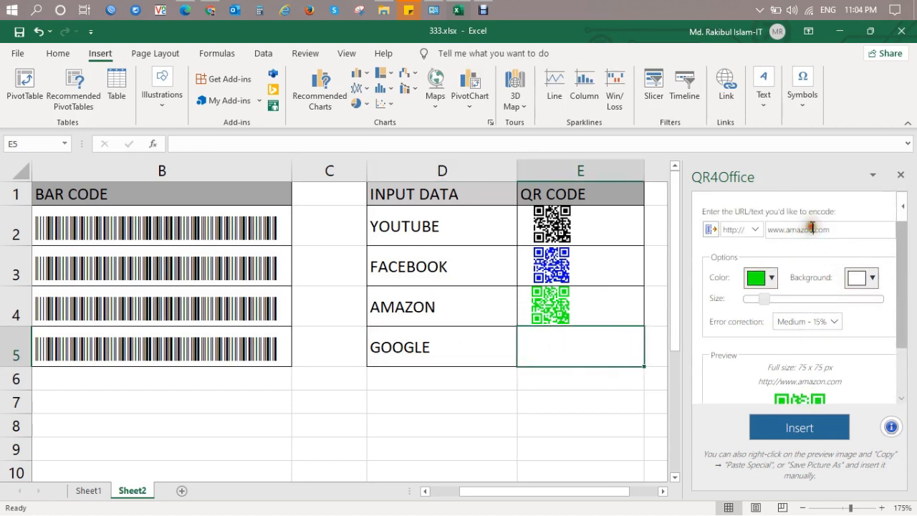
key(BackSpace)
key(BackSpace)
key(BackSpace)
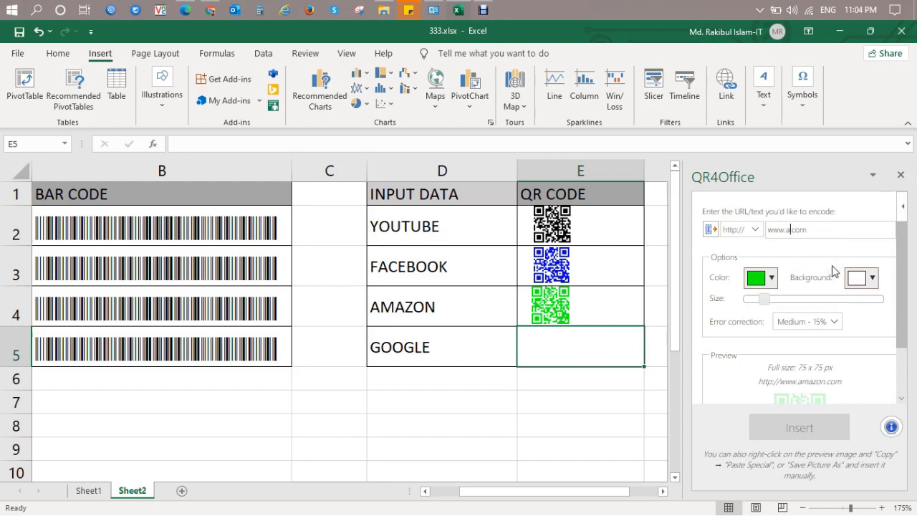
text(google)
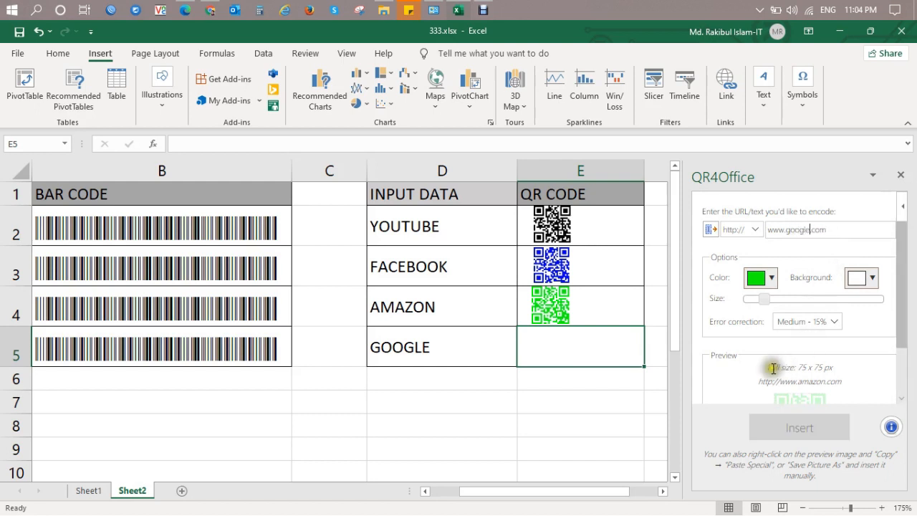
- Set the QR code color to bright magenta and insert the Google code at E5
scroll(788, 351, down, 2)
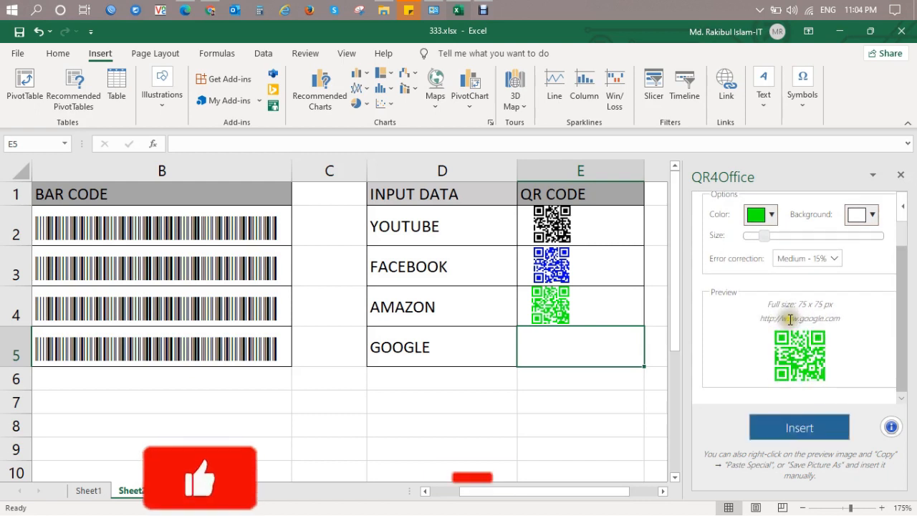
click(772, 215)
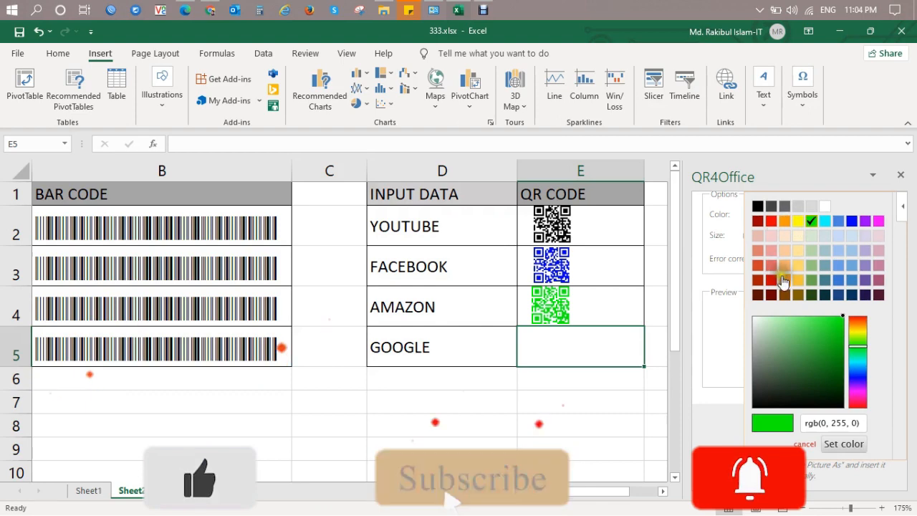
click(771, 223)
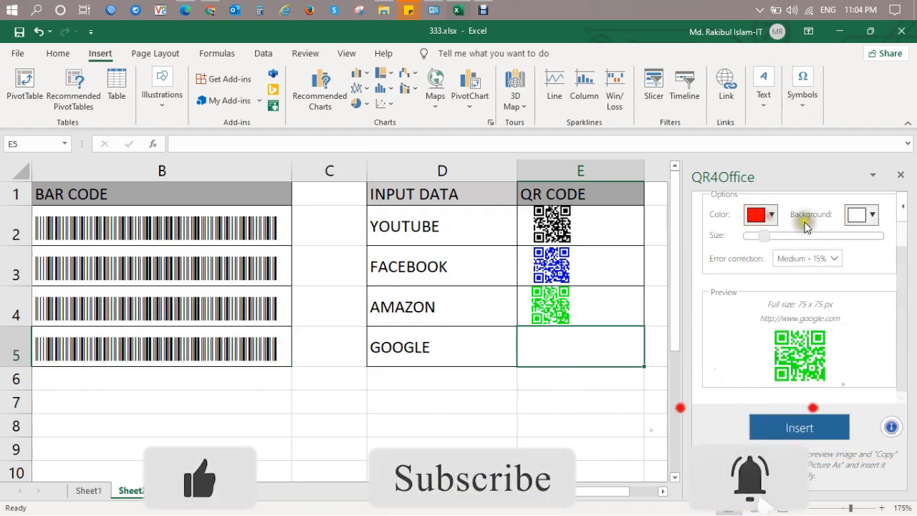
click(774, 214)
click(882, 223)
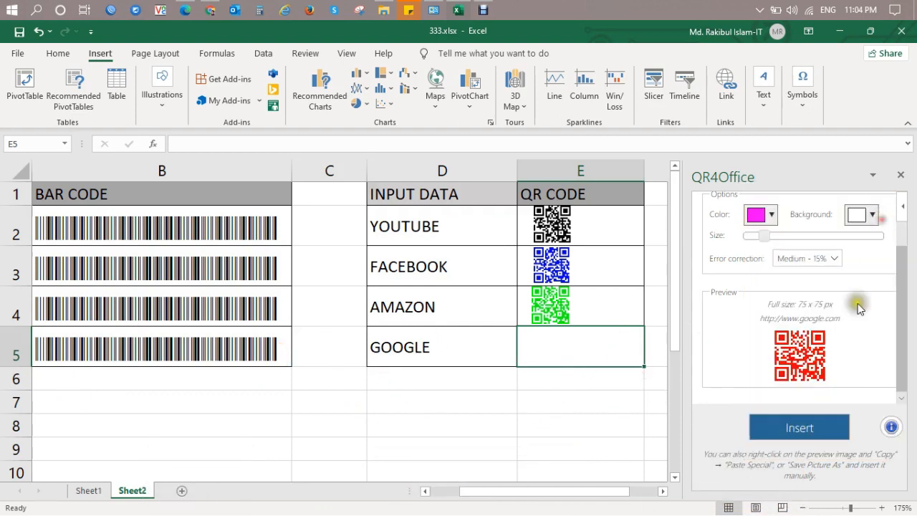
click(754, 427)
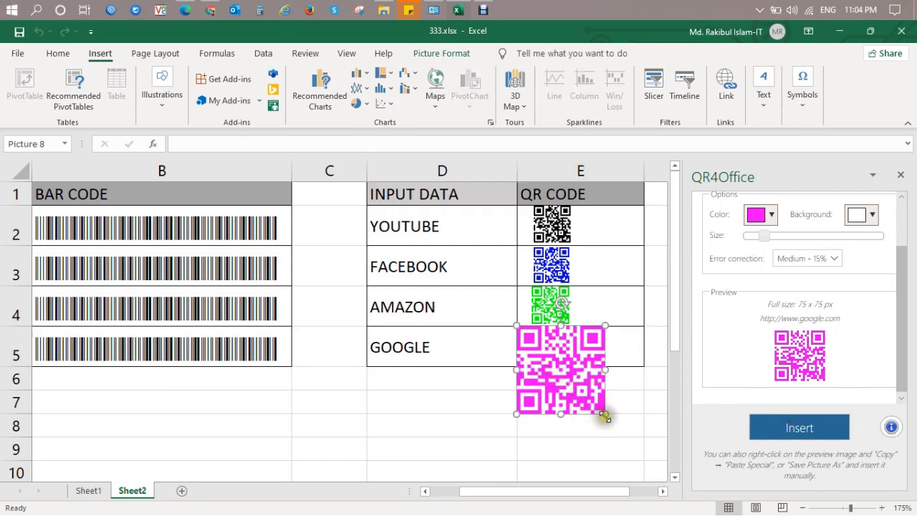
- Shrink the magenta Google QR code picture, align it inside E5 with the codes above, and close the QR4Office add-in
drag(604, 416, 546, 346)
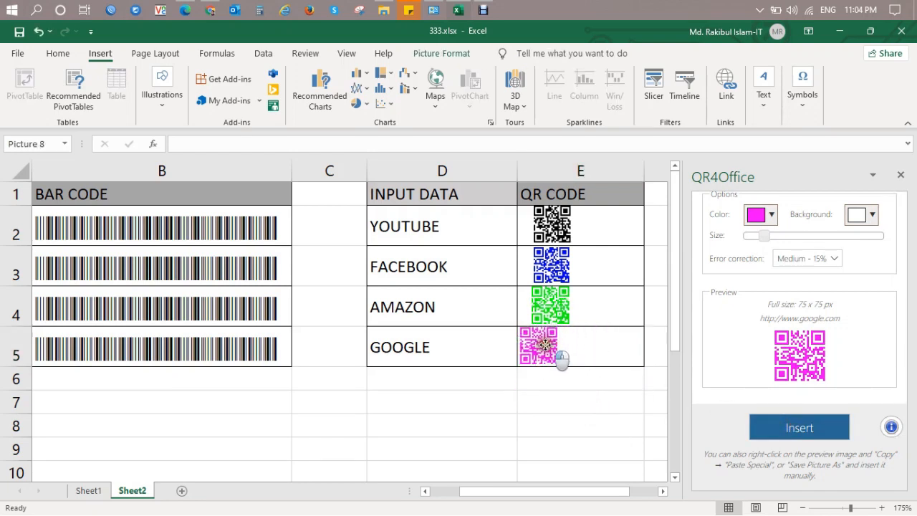
click(581, 417)
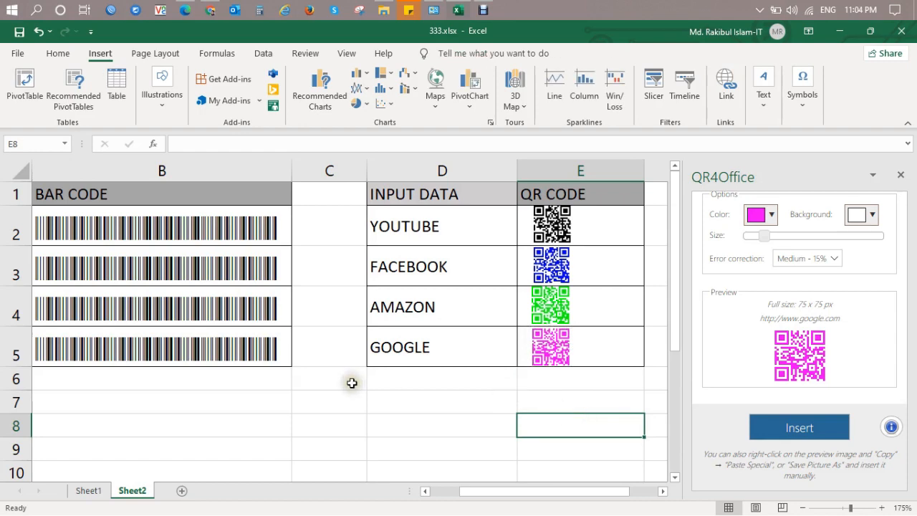
click(900, 176)
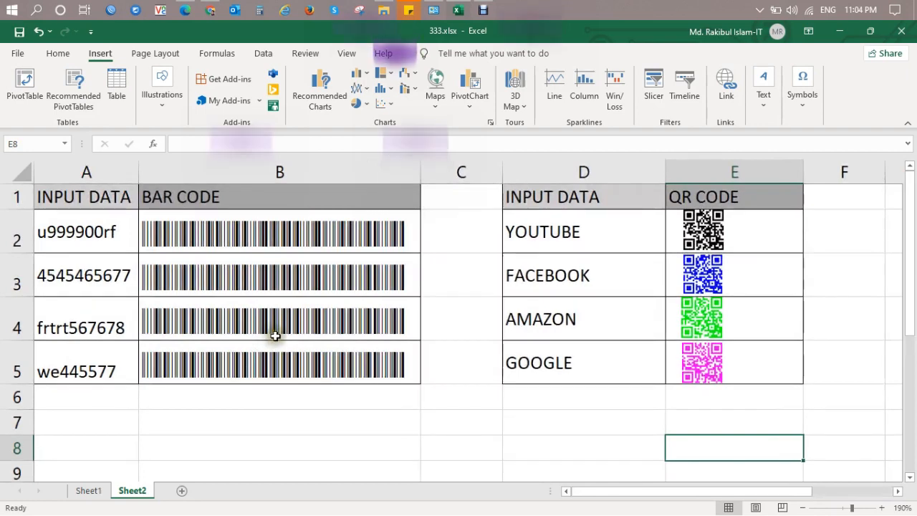
- Review the finished bar code and QR code tables on Sheet2 and compare them with those on Sheet1
click(102, 195)
drag(102, 196, 198, 198)
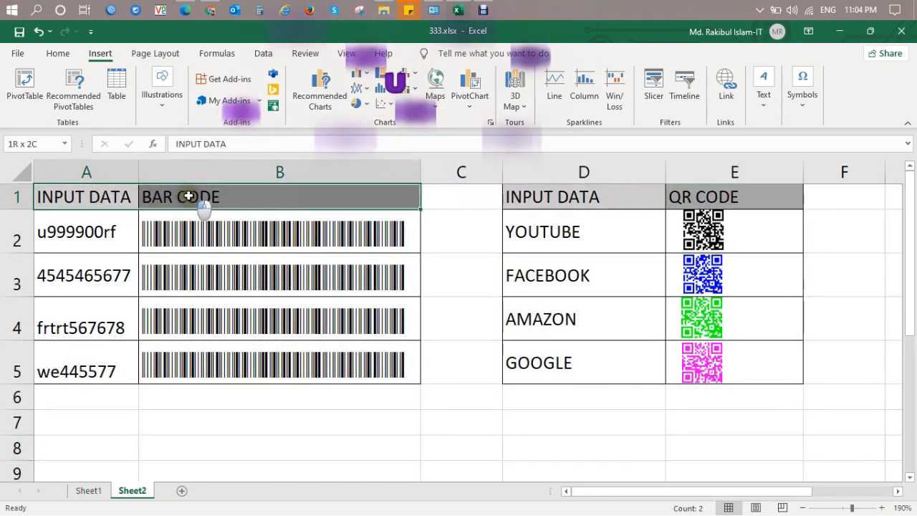
click(337, 301)
click(444, 379)
click(353, 423)
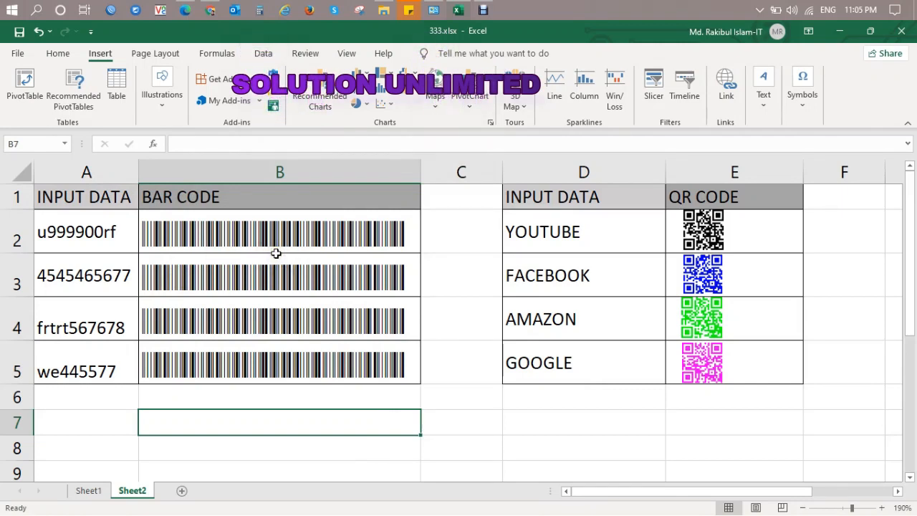
click(57, 54)
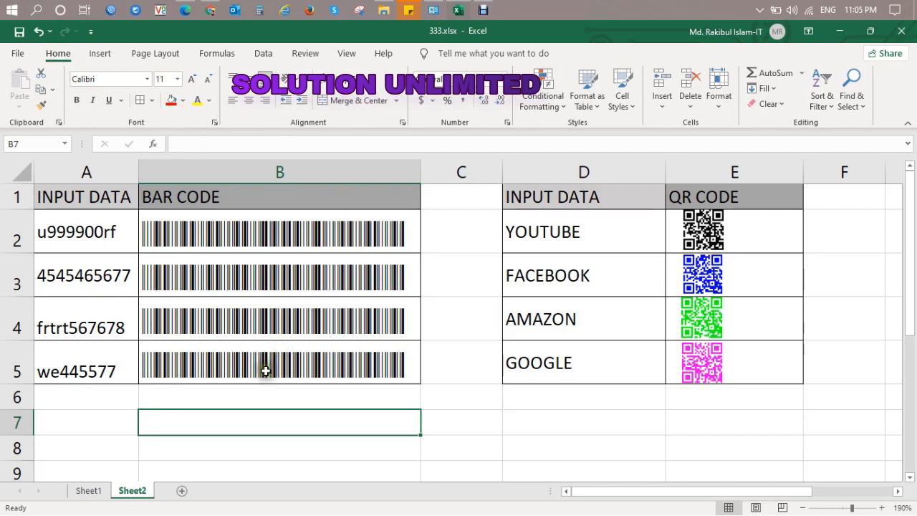
click(87, 491)
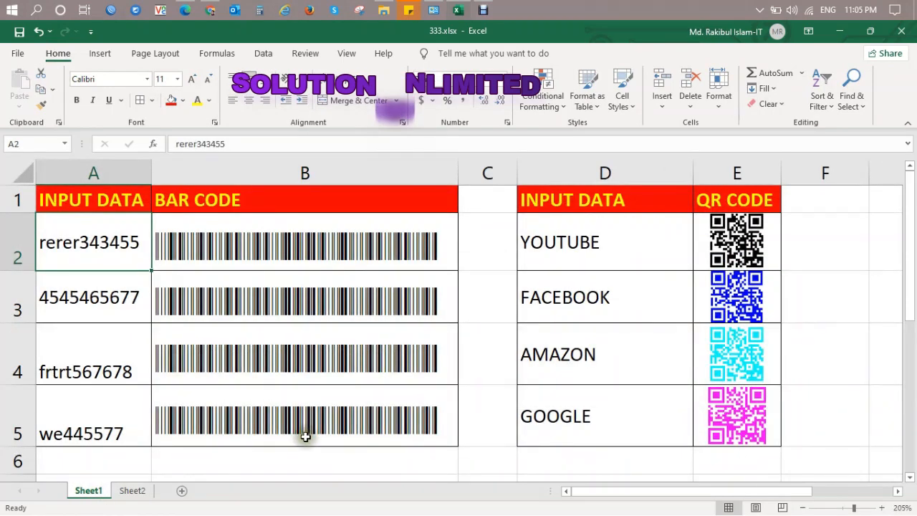
click(129, 492)
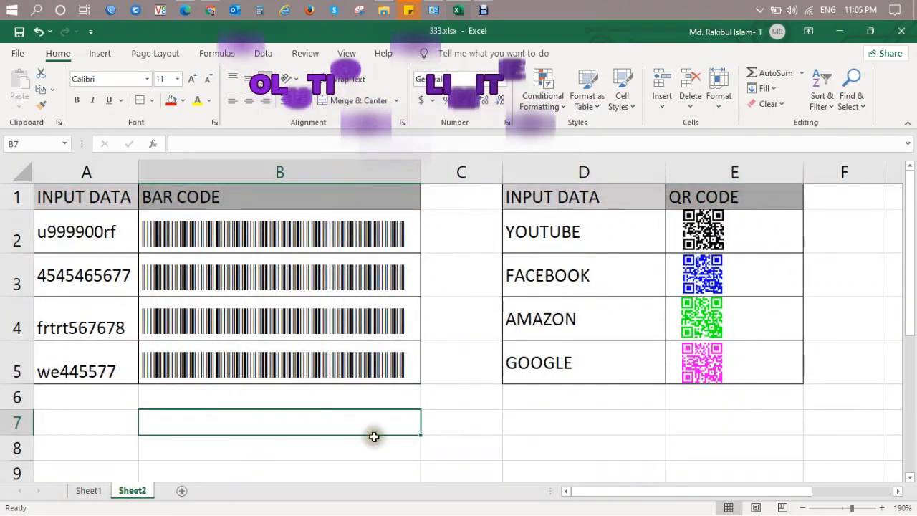
click(513, 424)
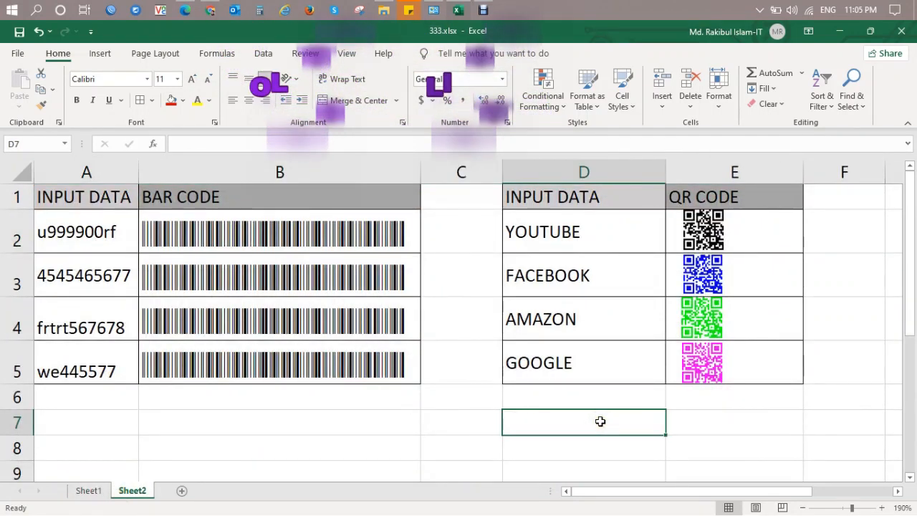
click(453, 406)
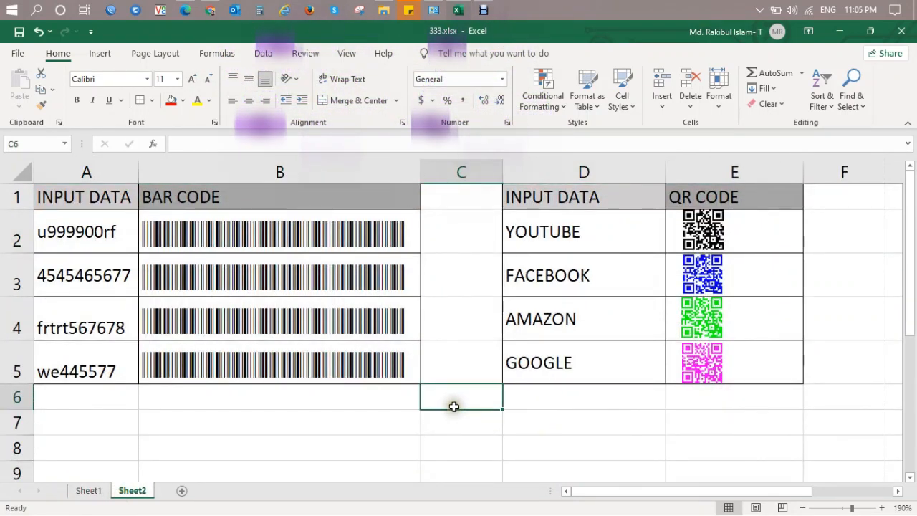